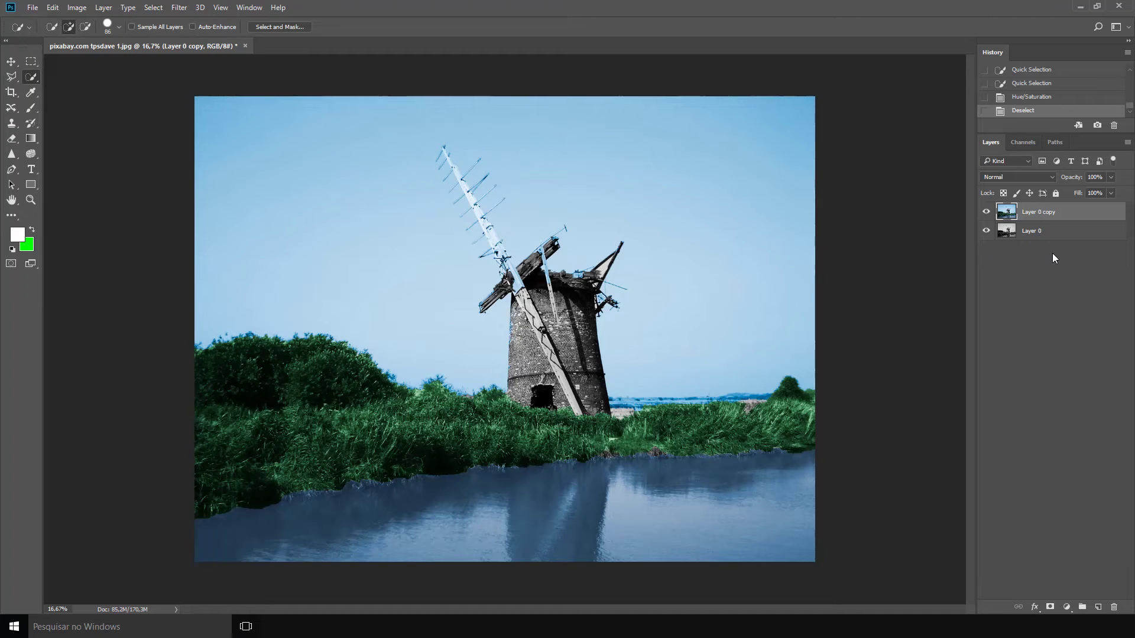
# Add a new empty Layer 1 and delete the coloured Layer 0 copy
pyautogui.click(1098, 607)
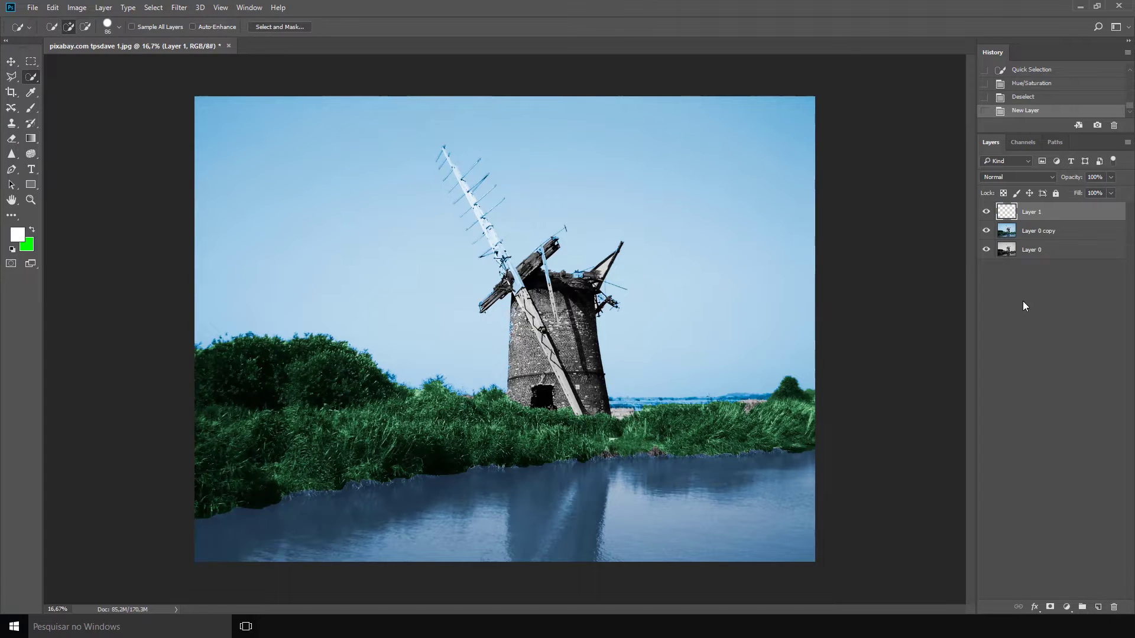
pyautogui.click(1013, 232)
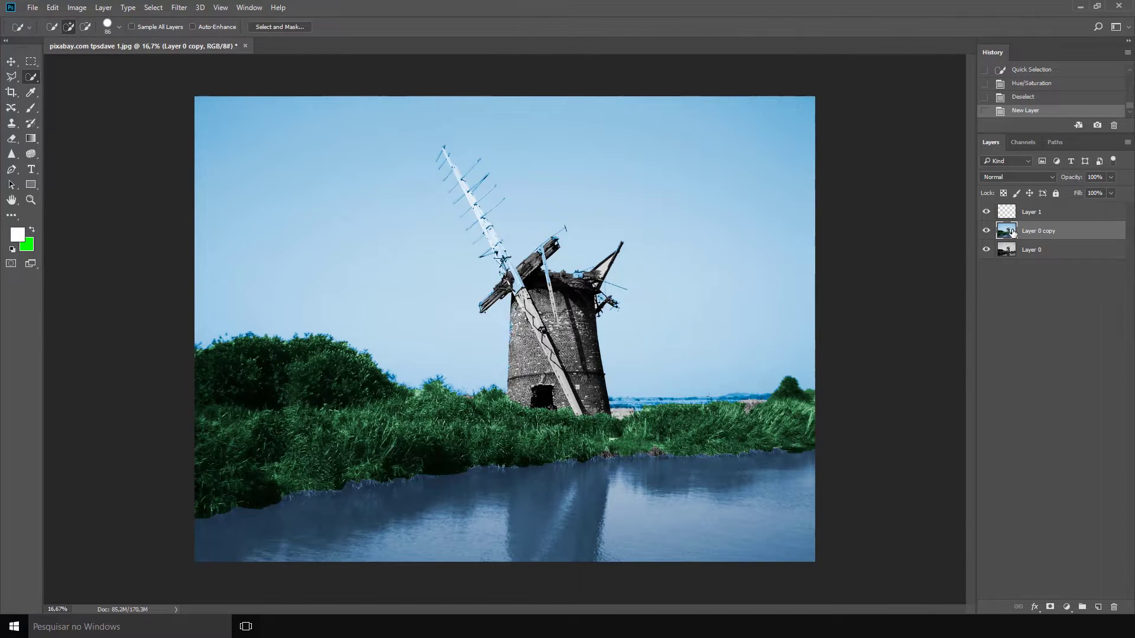
pyautogui.press('Delete')
pyautogui.click(1056, 193)
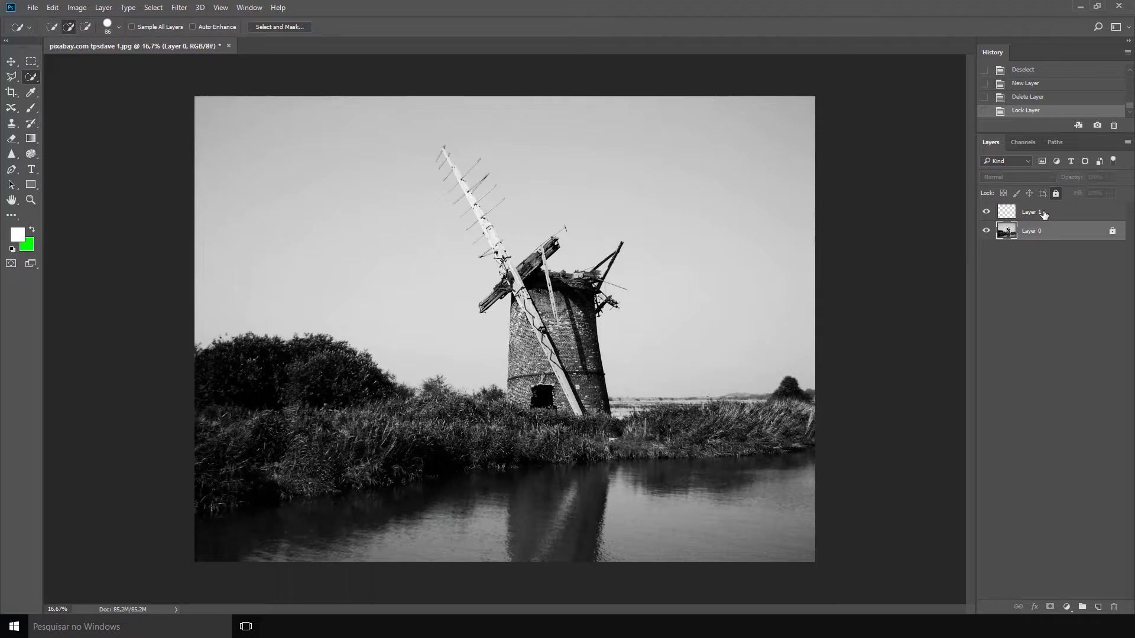
pyautogui.click(1044, 214)
# Unlock the grayscale Layer 0 and make Layer 1 active with the Brush tool
pyautogui.click(1059, 231)
pyautogui.click(1056, 195)
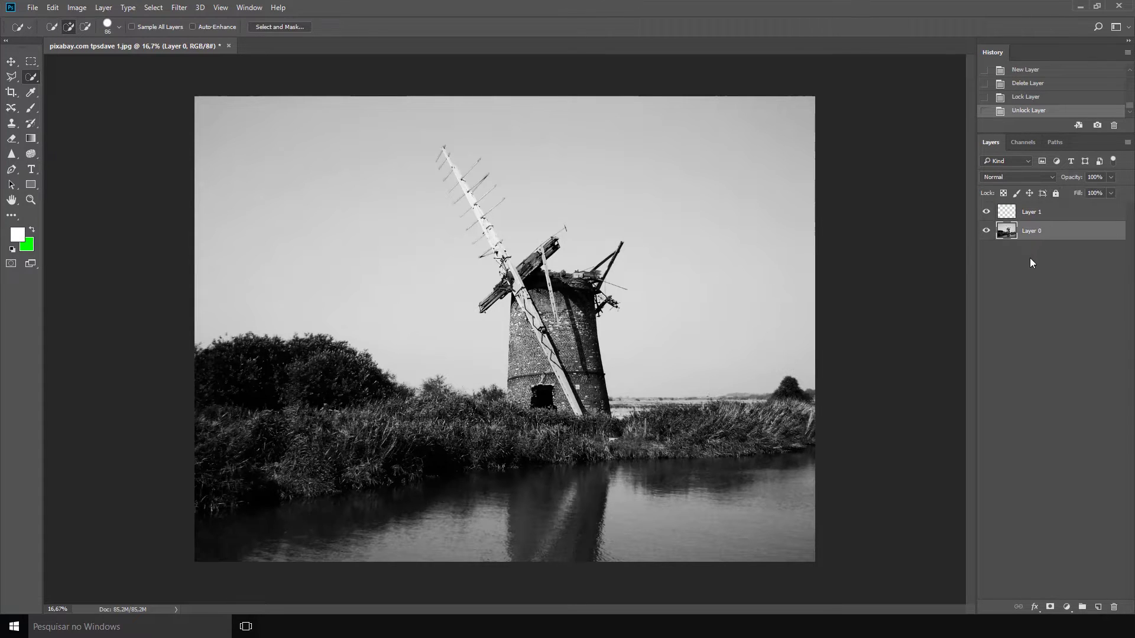
pyautogui.click(1034, 213)
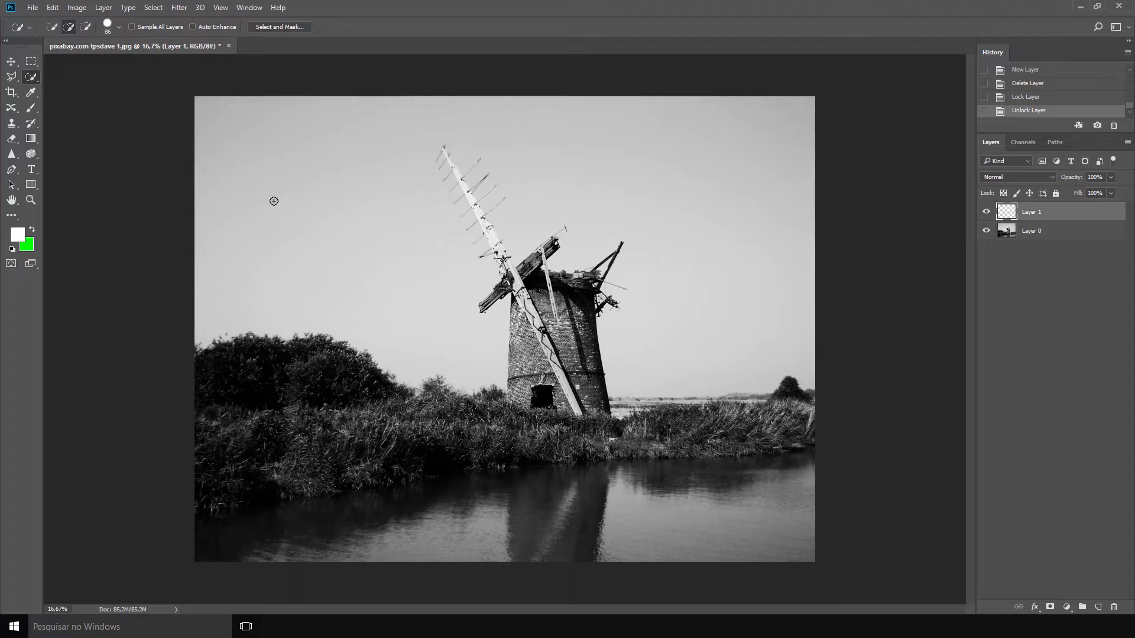
pyautogui.click(31, 108)
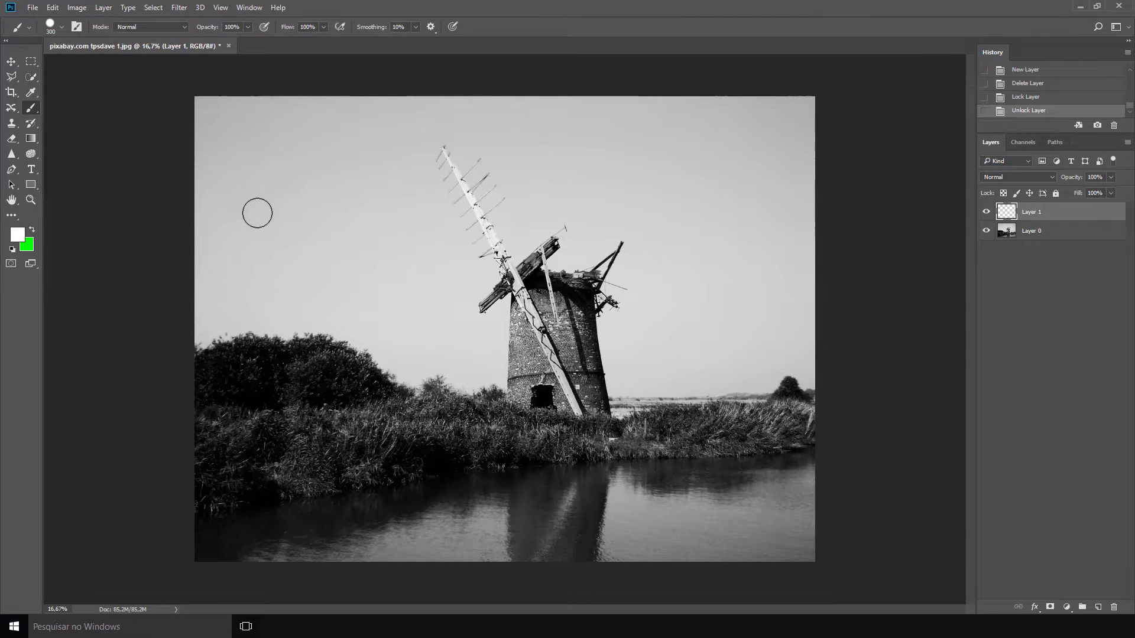
# Paint a white 1 on Layer 1, then a 2 and a 3 on two new layers
pyautogui.moveTo(258, 214); pyautogui.dragTo(323, 214)
pyautogui.moveTo(320, 281); pyautogui.dragTo(320, 301)
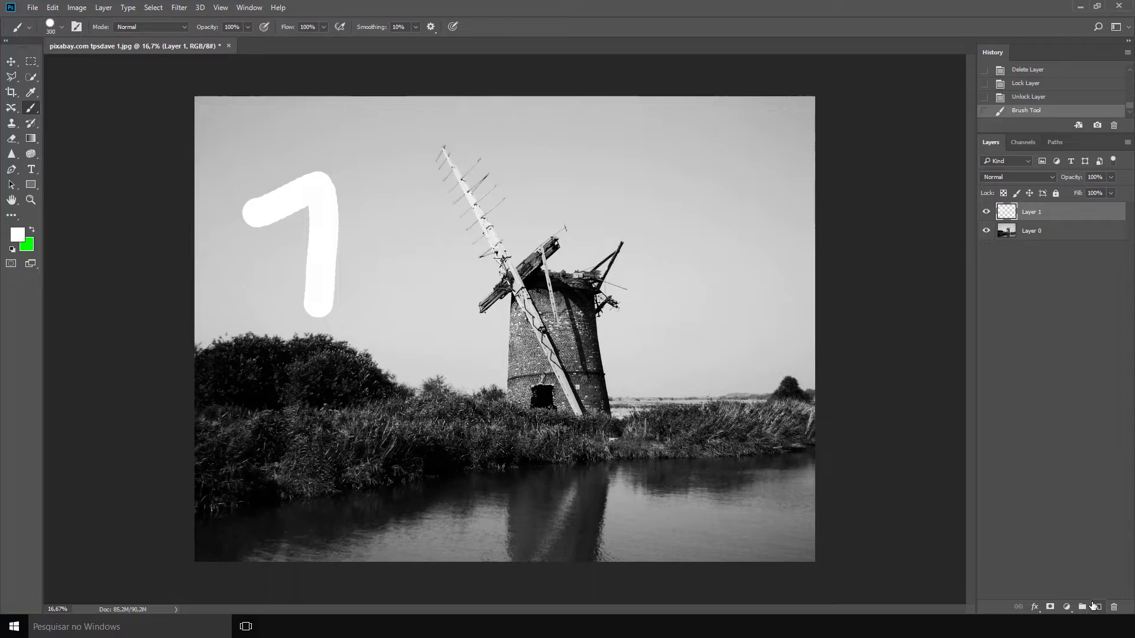
pyautogui.click(1099, 605)
pyautogui.moveTo(490, 272); pyautogui.dragTo(669, 398)
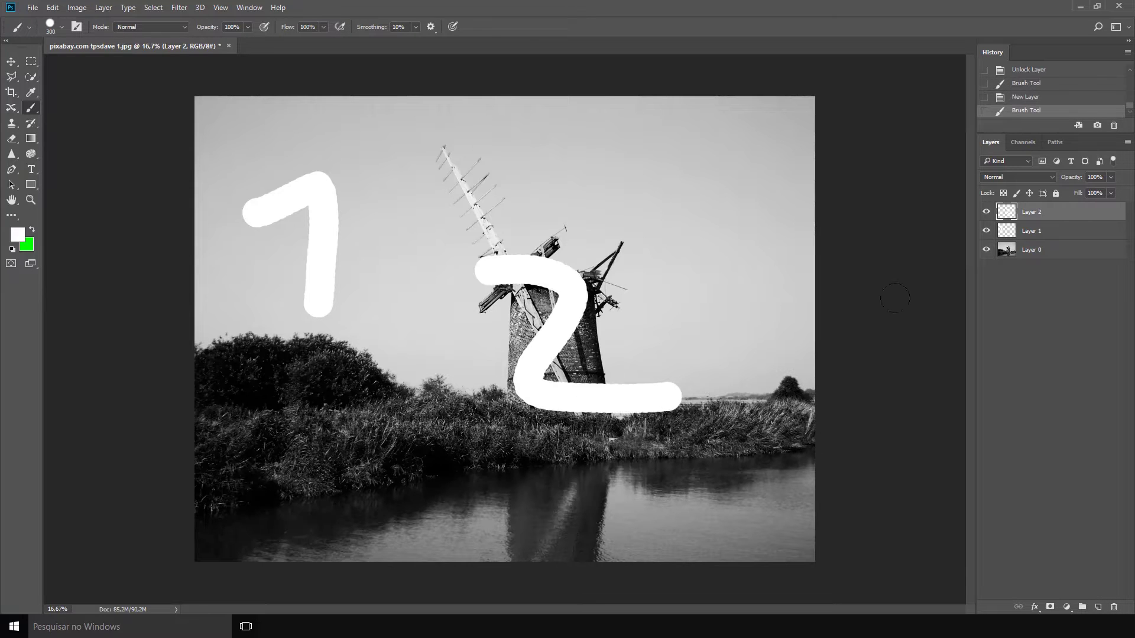
pyautogui.click(1099, 607)
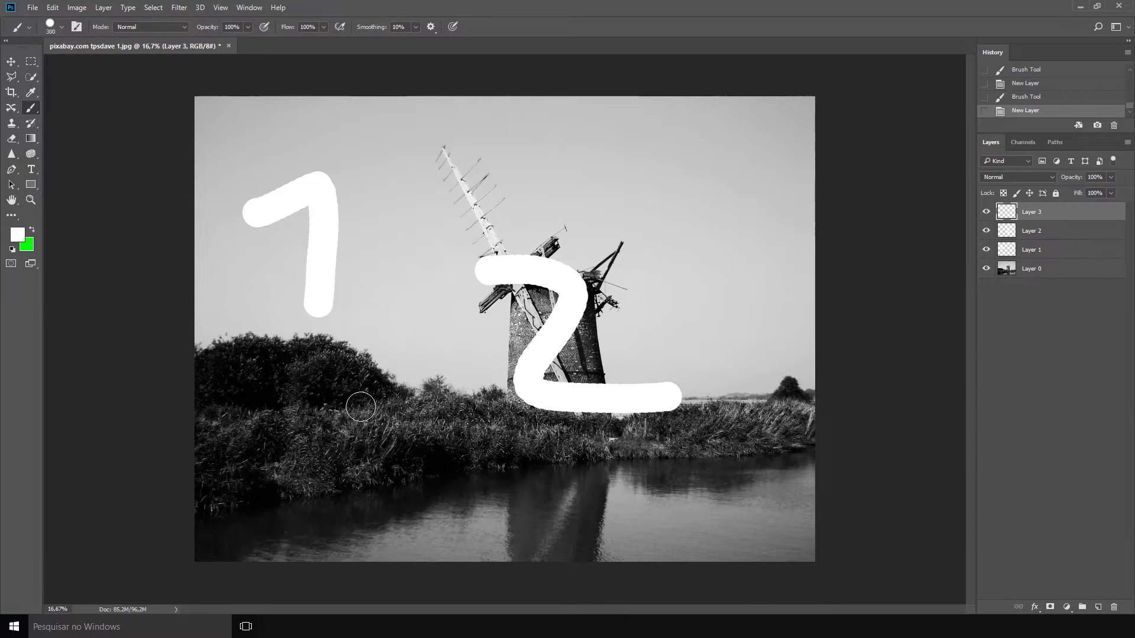
pyautogui.moveTo(328, 394); pyautogui.dragTo(319, 490)
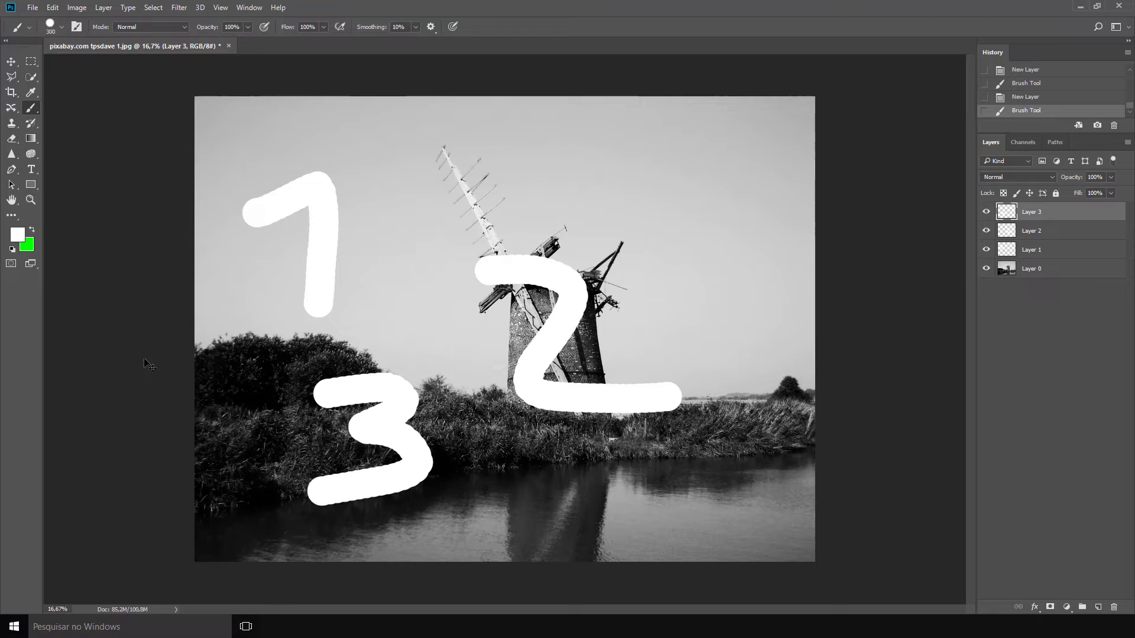
pyautogui.click(33, 7)
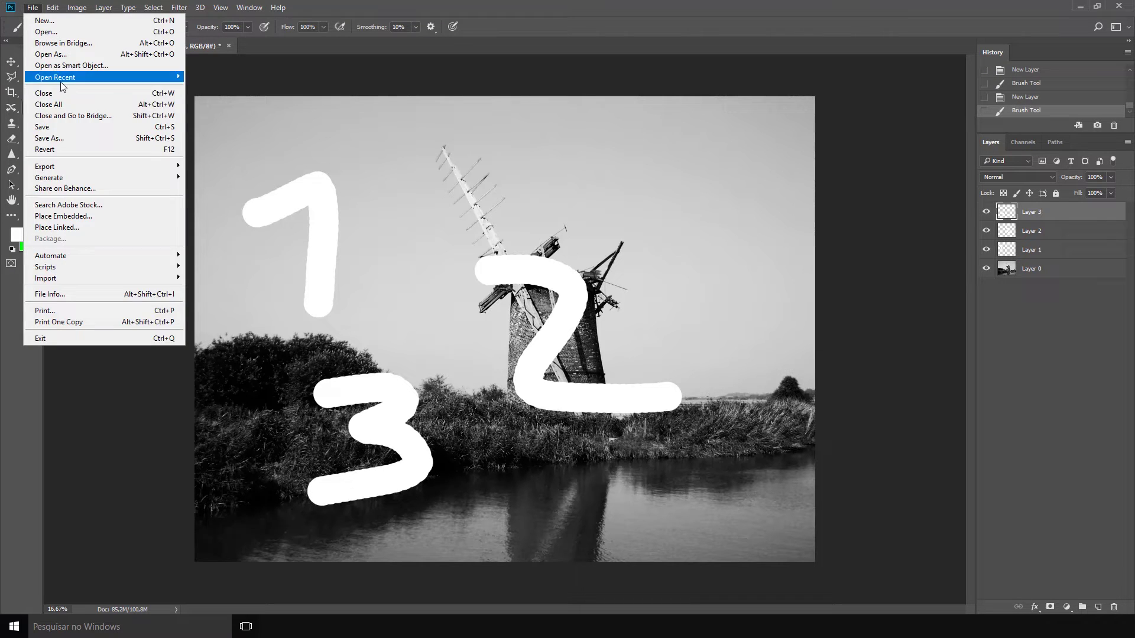
# Save the layered image to Área de Trabalho as Photoshop file '1' with default format options
pyautogui.click(65, 137)
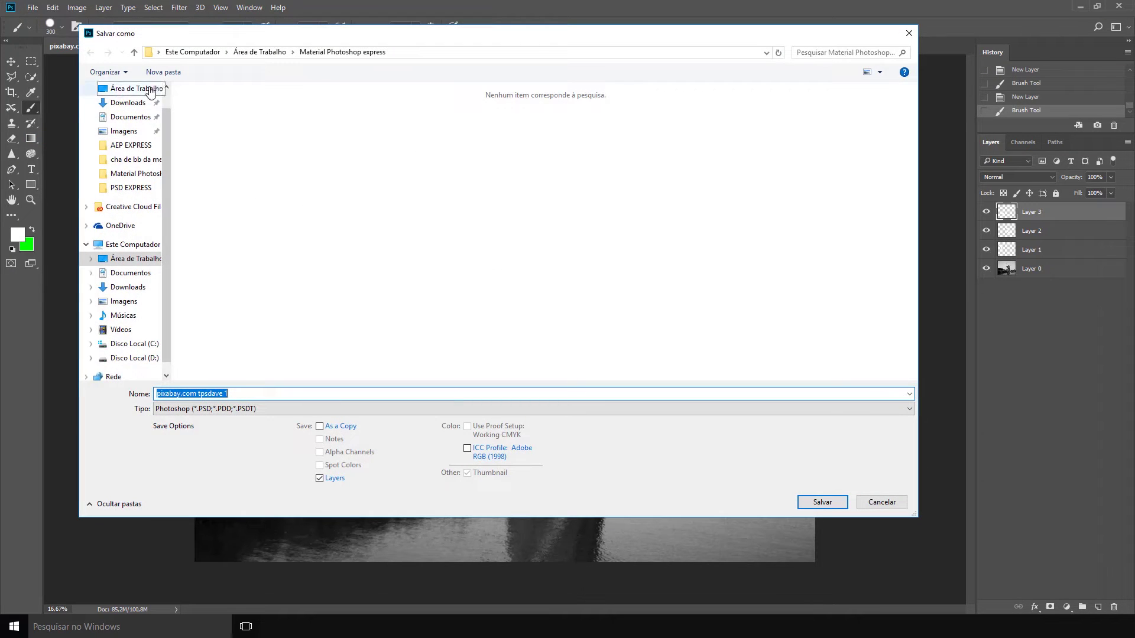
pyautogui.click(136, 88)
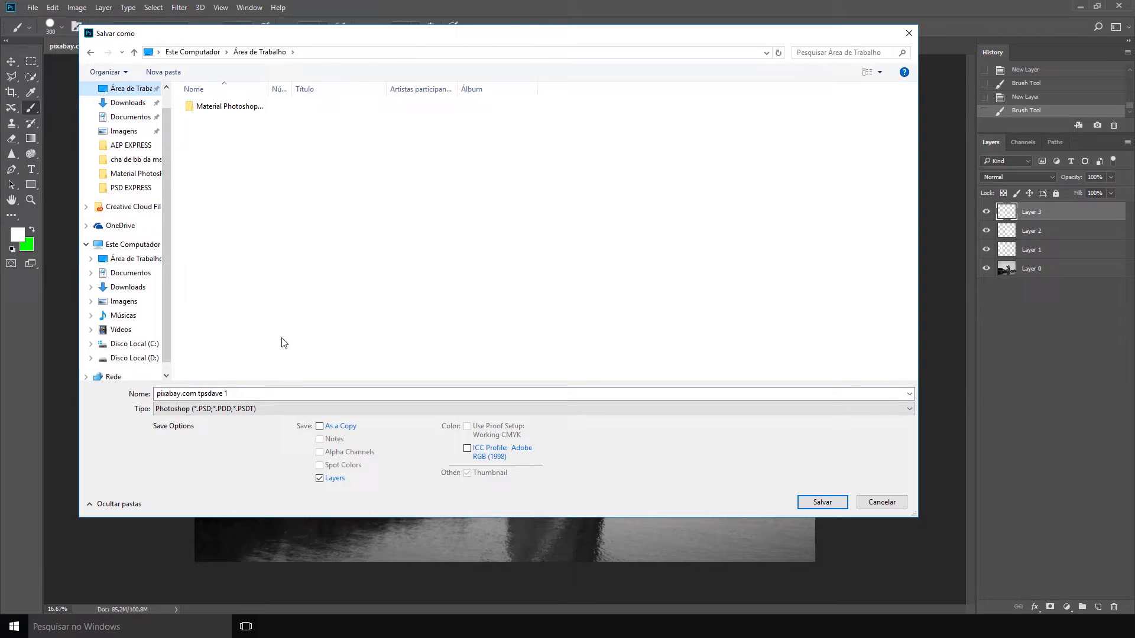
pyautogui.click(258, 394)
pyautogui.write('1')
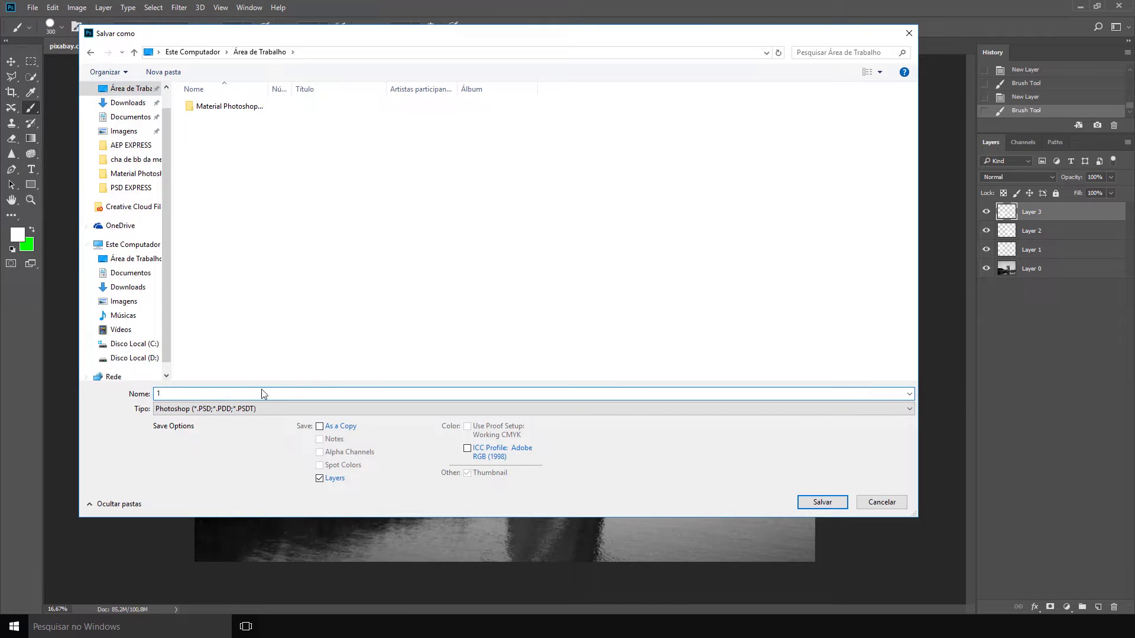
pyautogui.click(833, 503)
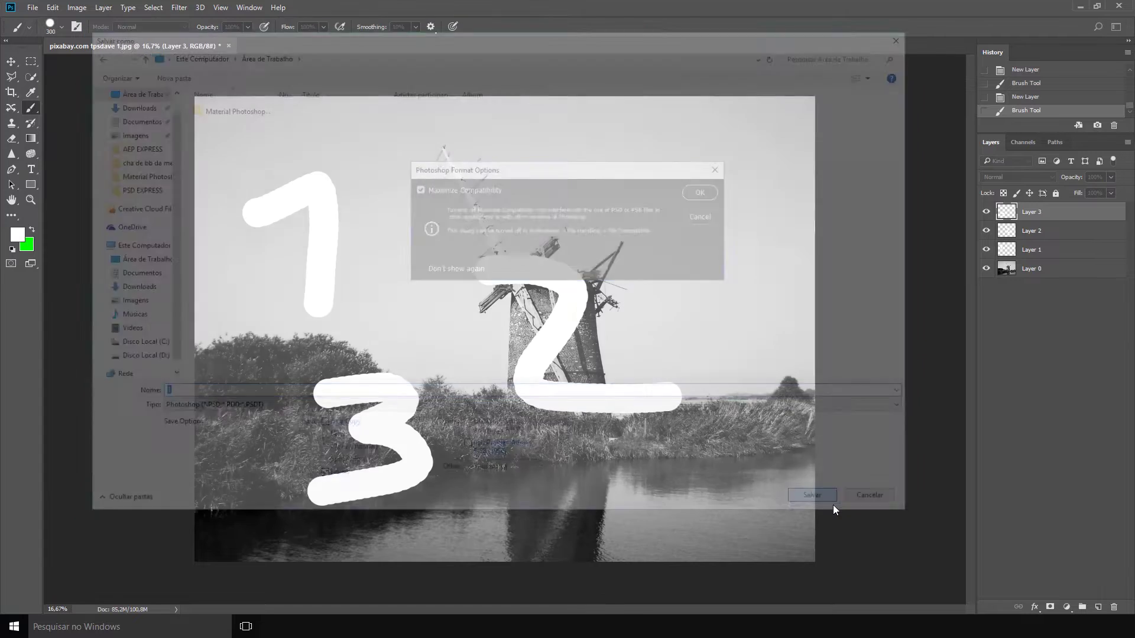
pyautogui.click(704, 192)
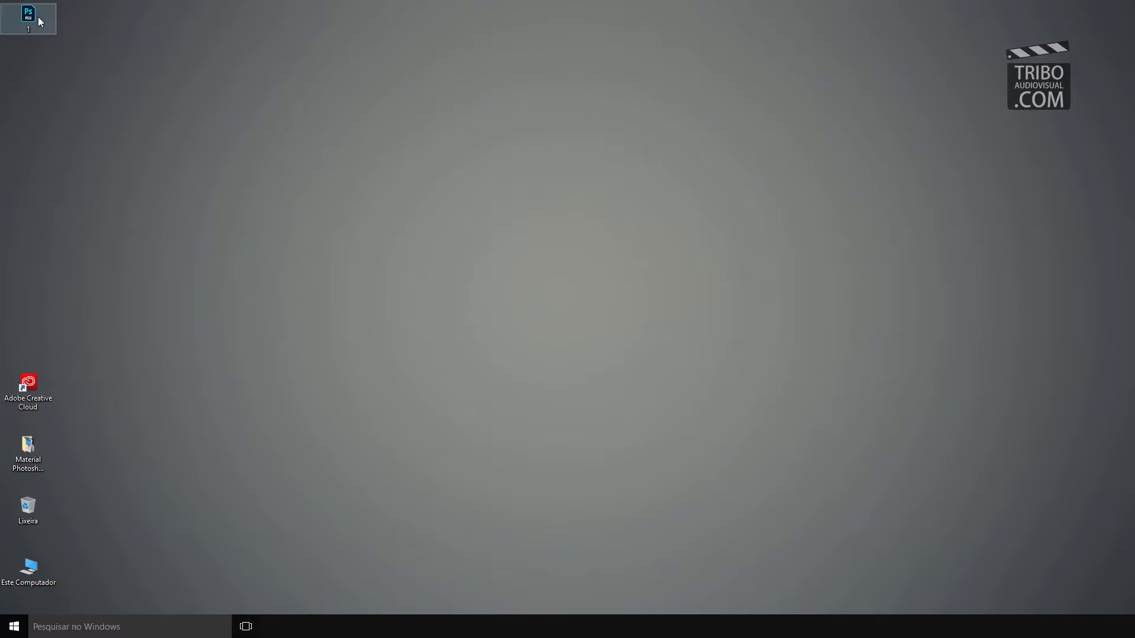
# Reopen 1.psd from the desktop, choosing Adobe Photoshop CC 2018 to always open .psd files
pyautogui.doubleClick(38, 16)
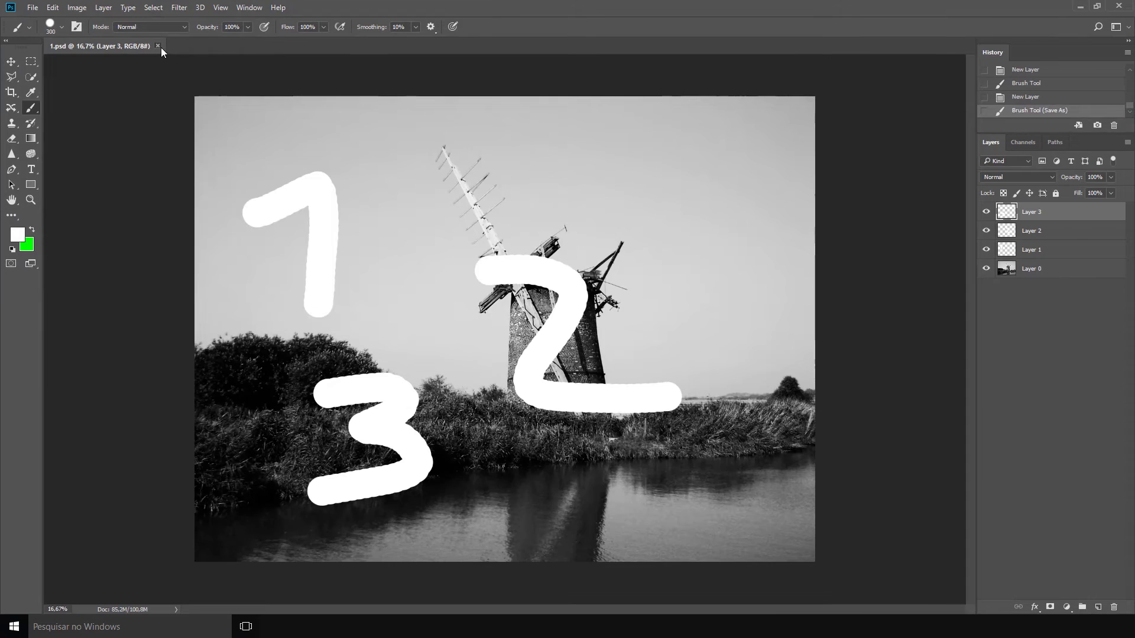
pyautogui.click(158, 47)
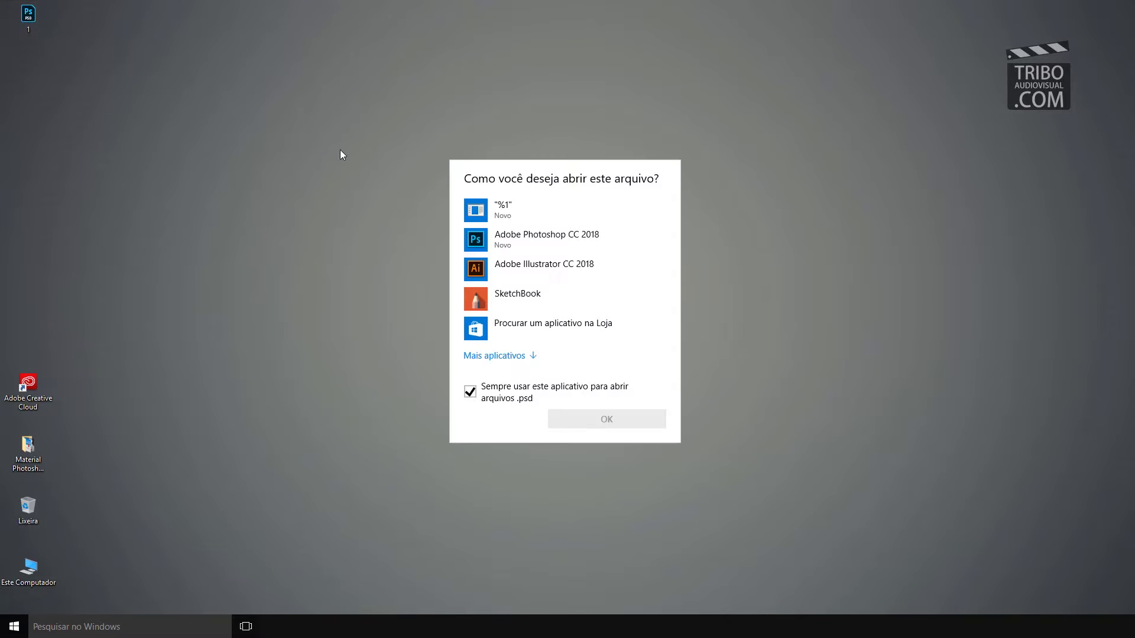
pyautogui.click(536, 243)
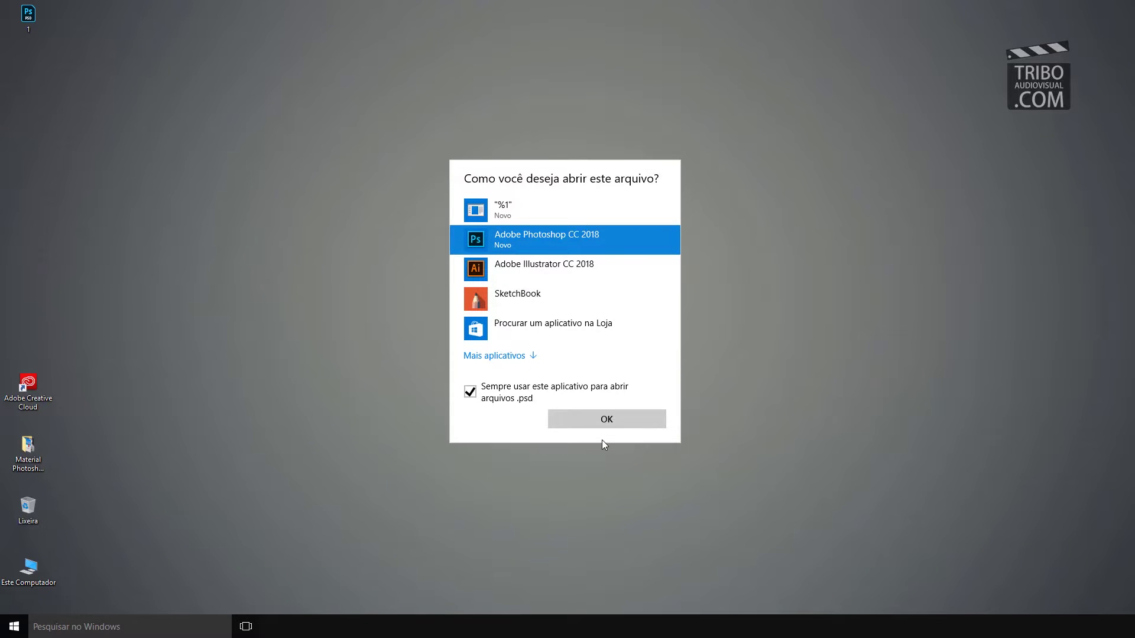
pyautogui.click(597, 421)
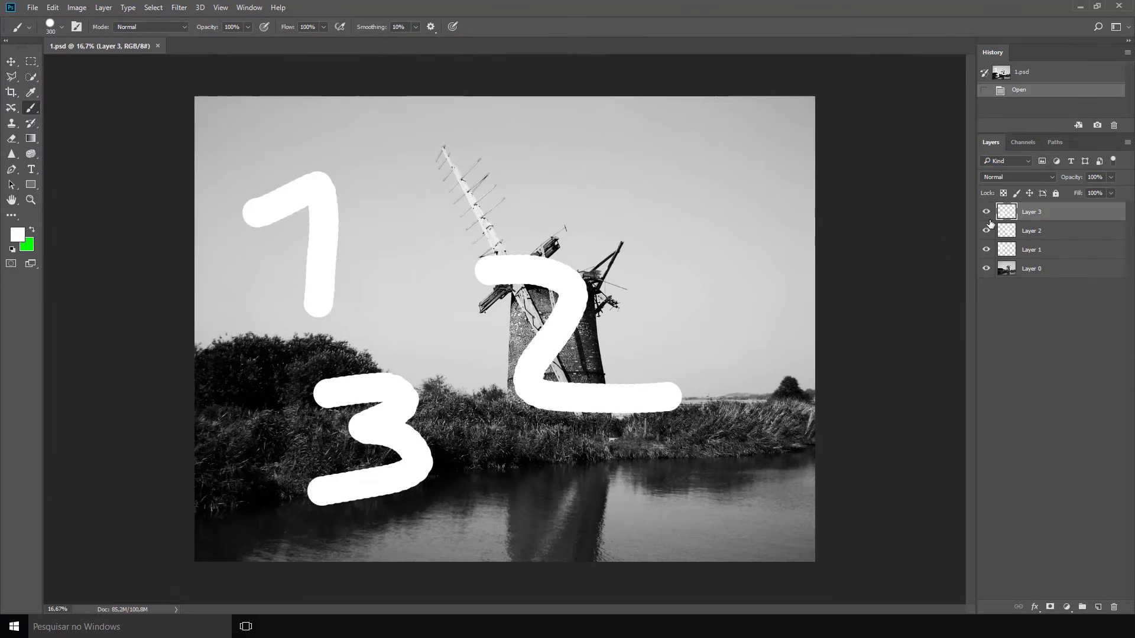
# Hide the three number layers, then show them again
pyautogui.click(986, 211)
pyautogui.click(986, 231)
pyautogui.click(986, 249)
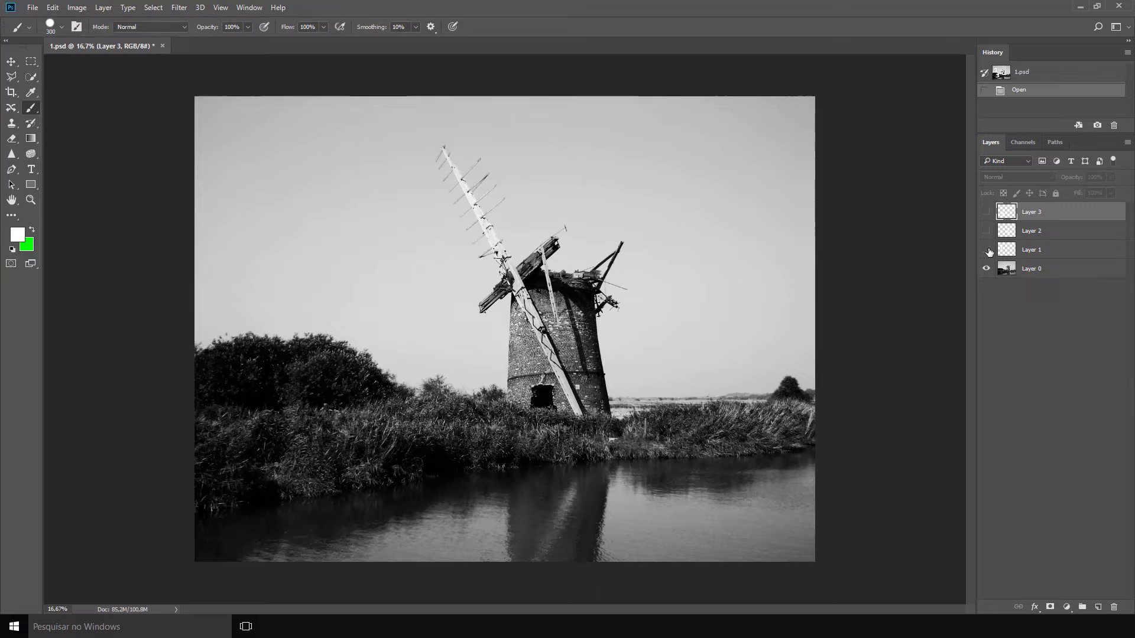
pyautogui.click(986, 232)
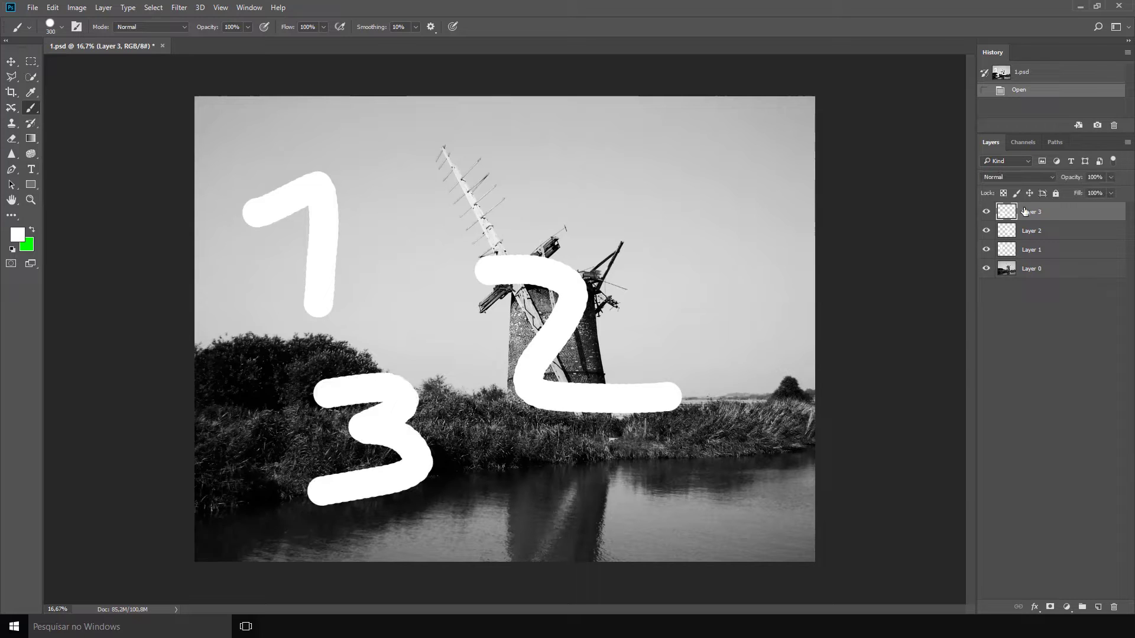
# Save a JPEG copy named 2 at quality 12, then close 1.psd without saving
pyautogui.click(30, 8)
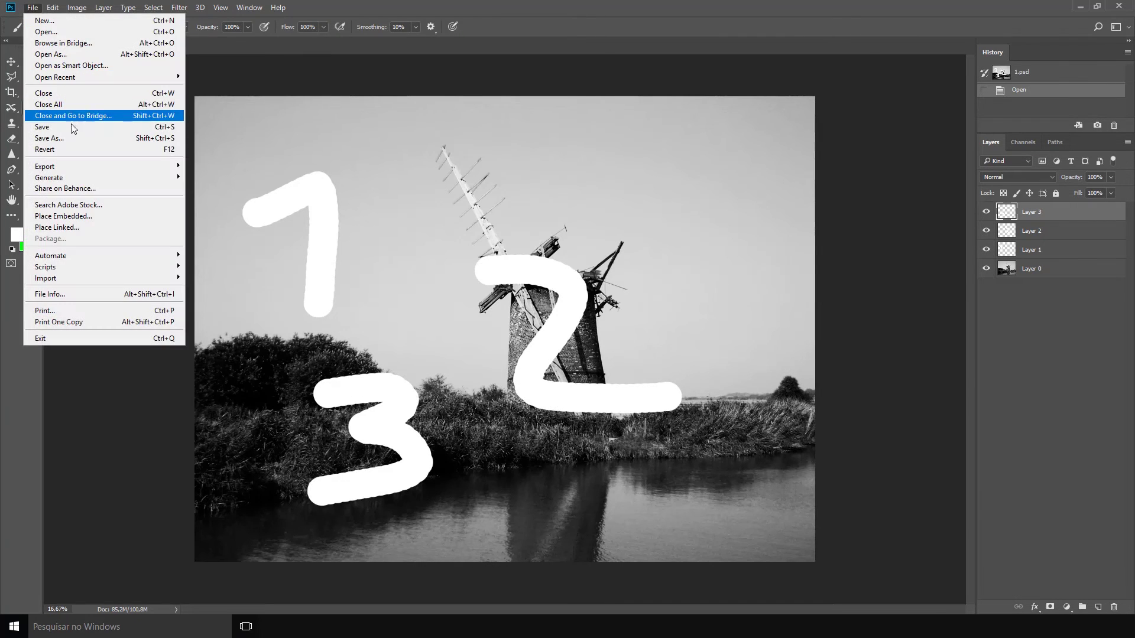
pyautogui.click(69, 138)
pyautogui.write('2')
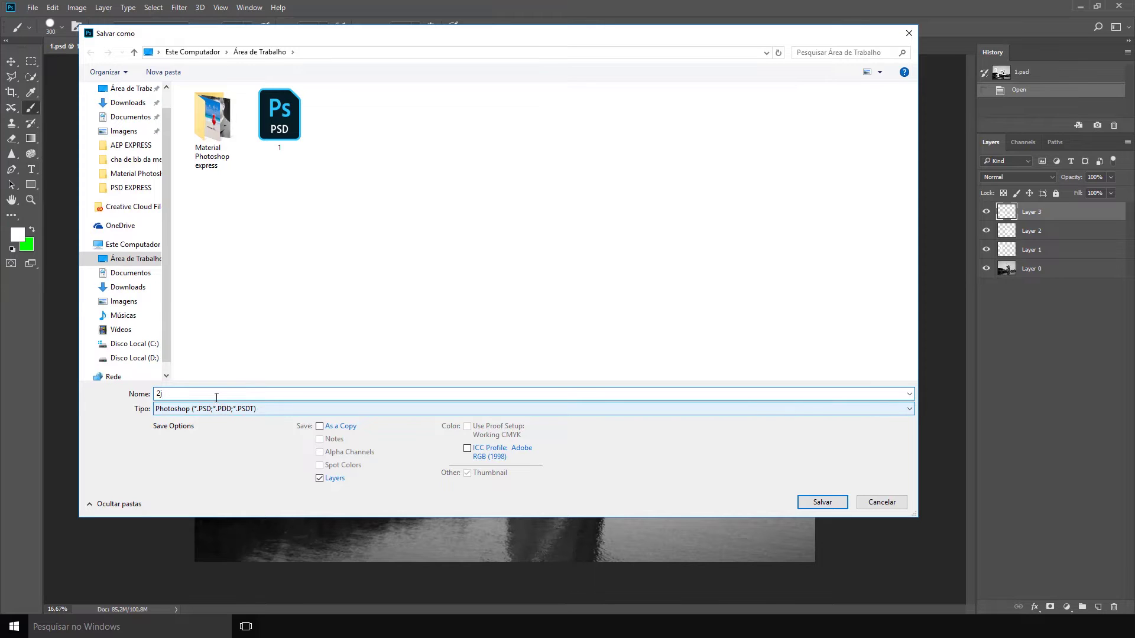
pyautogui.press('Tab')
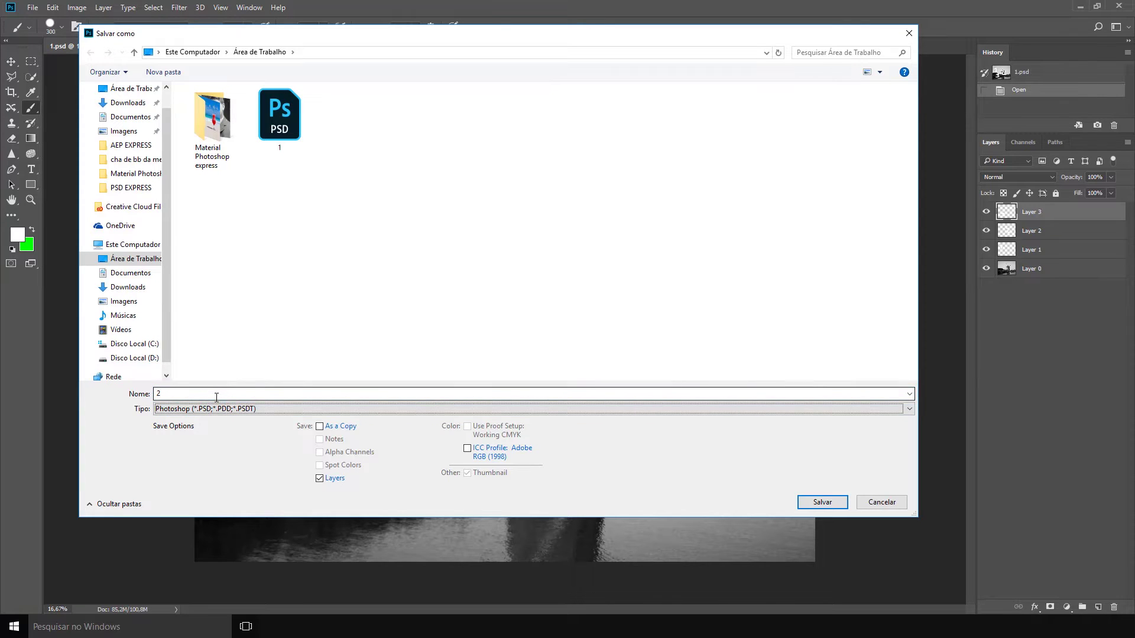
pyautogui.press('j')
pyautogui.click(190, 410)
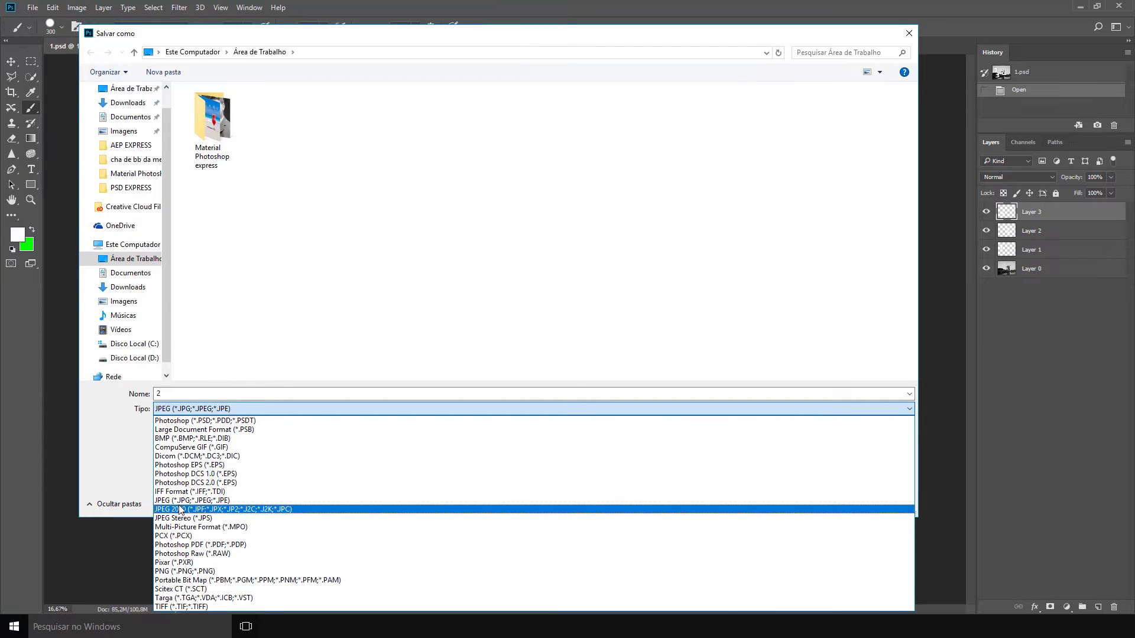
pyautogui.click(260, 500)
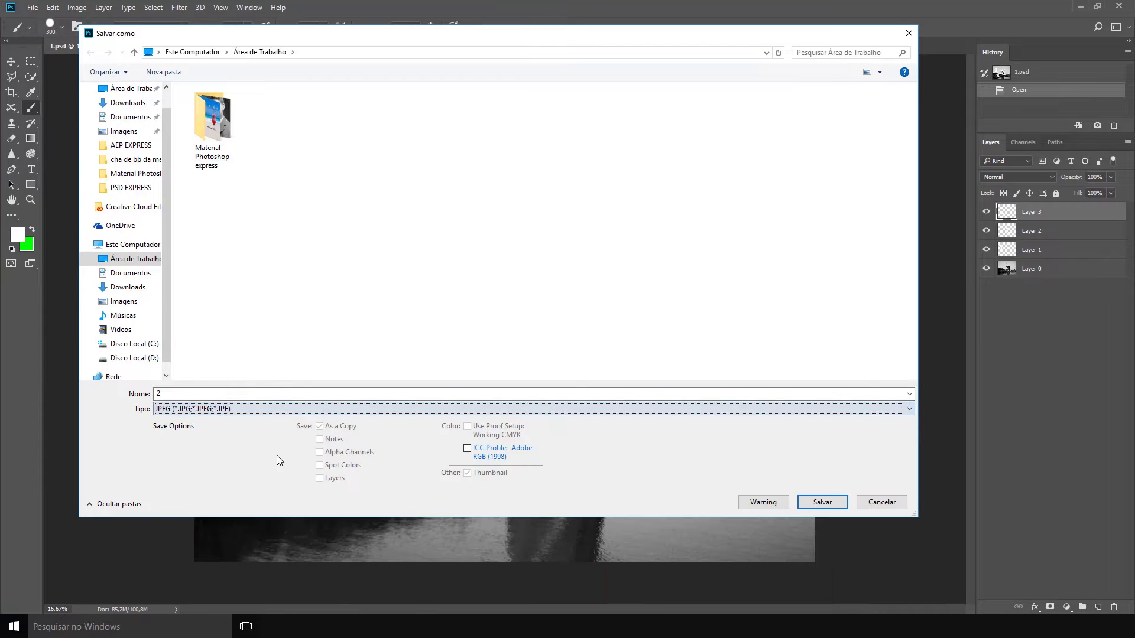
pyautogui.click(828, 502)
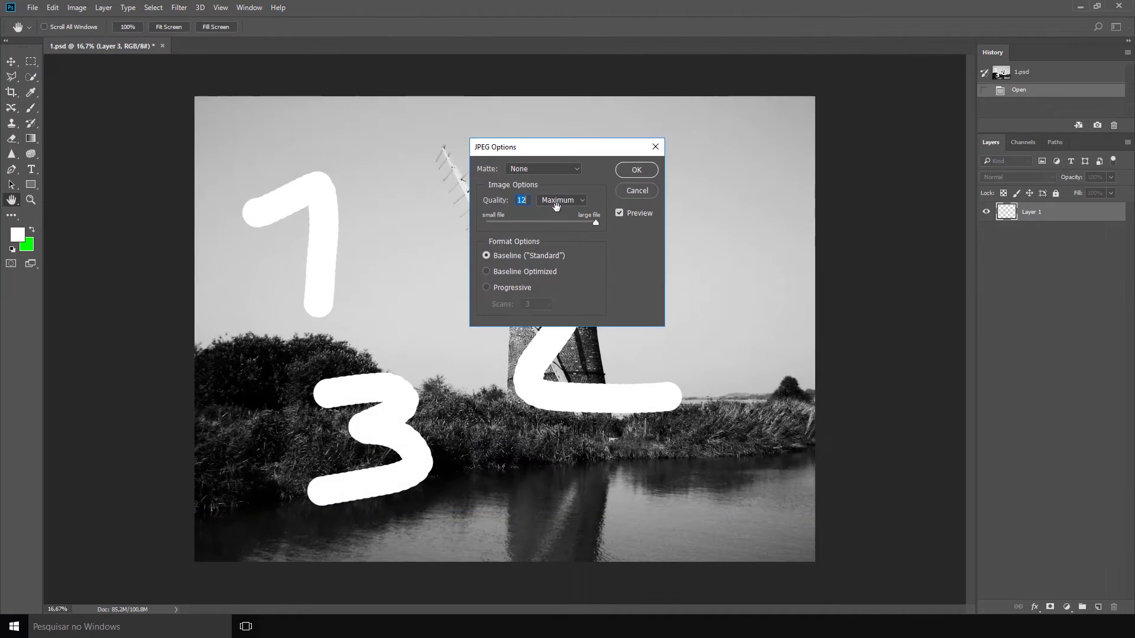
pyautogui.click(631, 170)
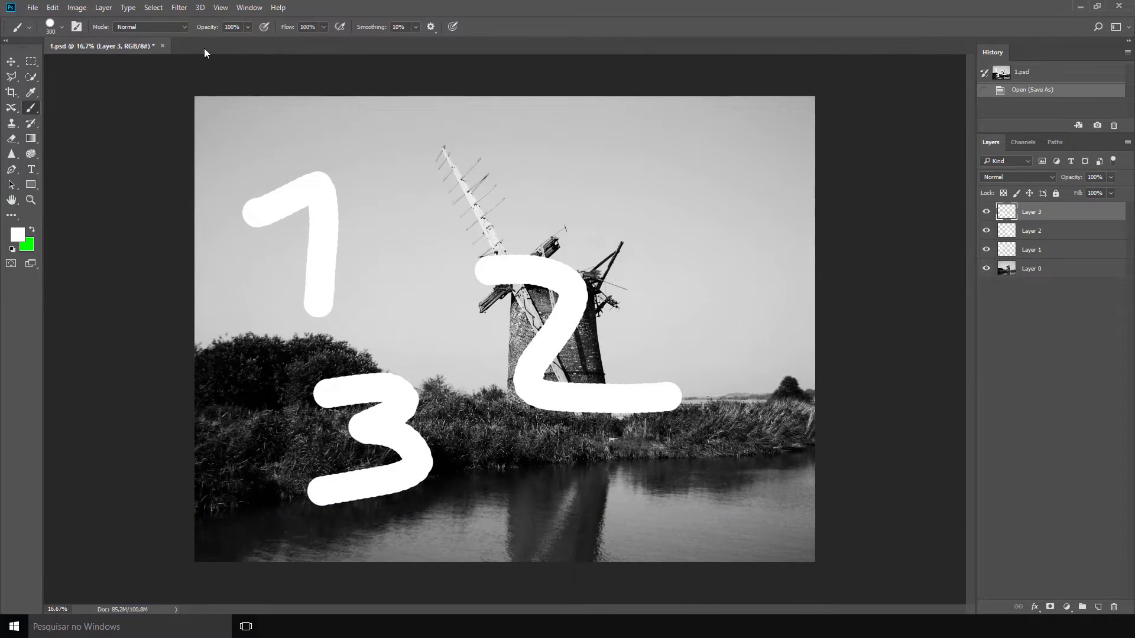
pyautogui.click(162, 46)
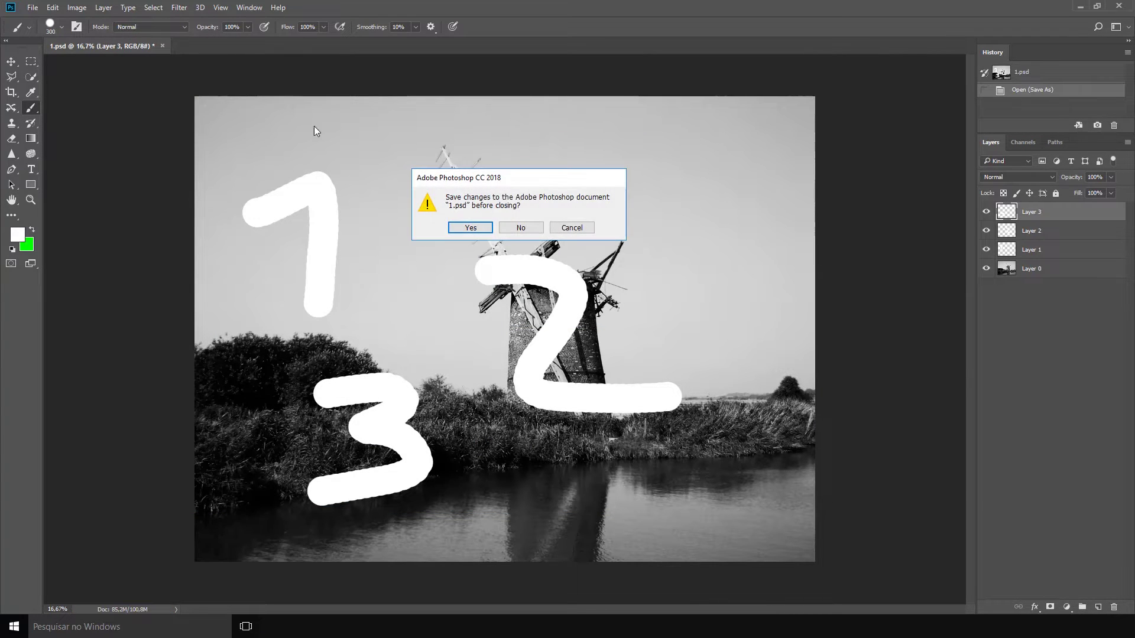
pyautogui.click(516, 230)
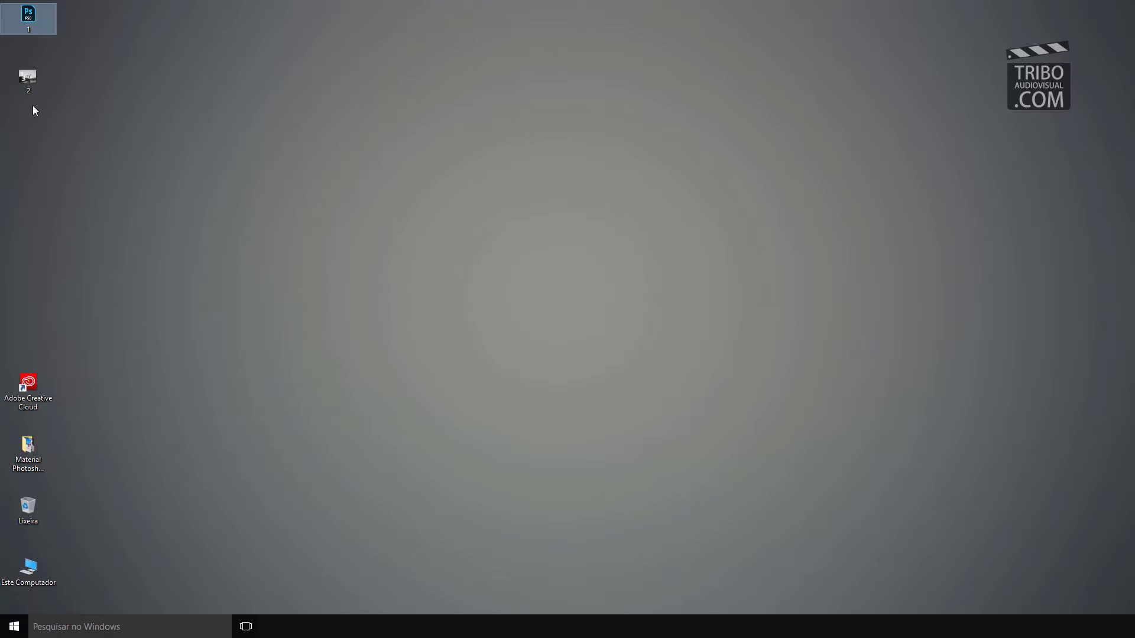
# Delete 1.psd from the desktop and open JPEG file 2 in Adobe Photoshop CC 2018
pyautogui.click(31, 23)
pyautogui.press('Delete')
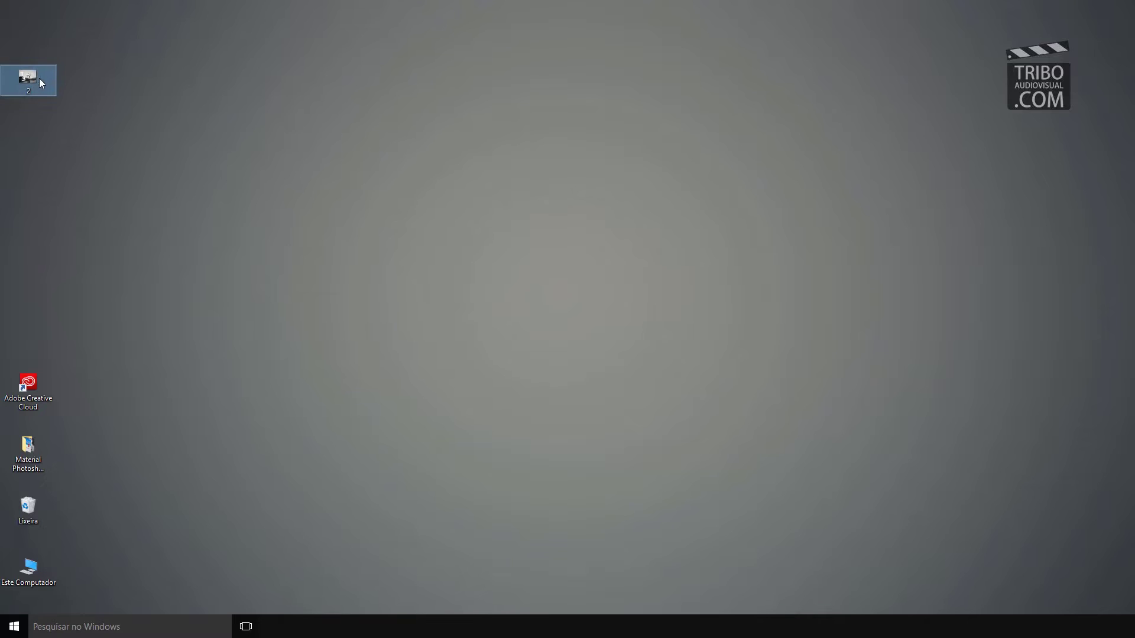
pyautogui.rightClick(33, 73)
pyautogui.moveTo(69, 208)
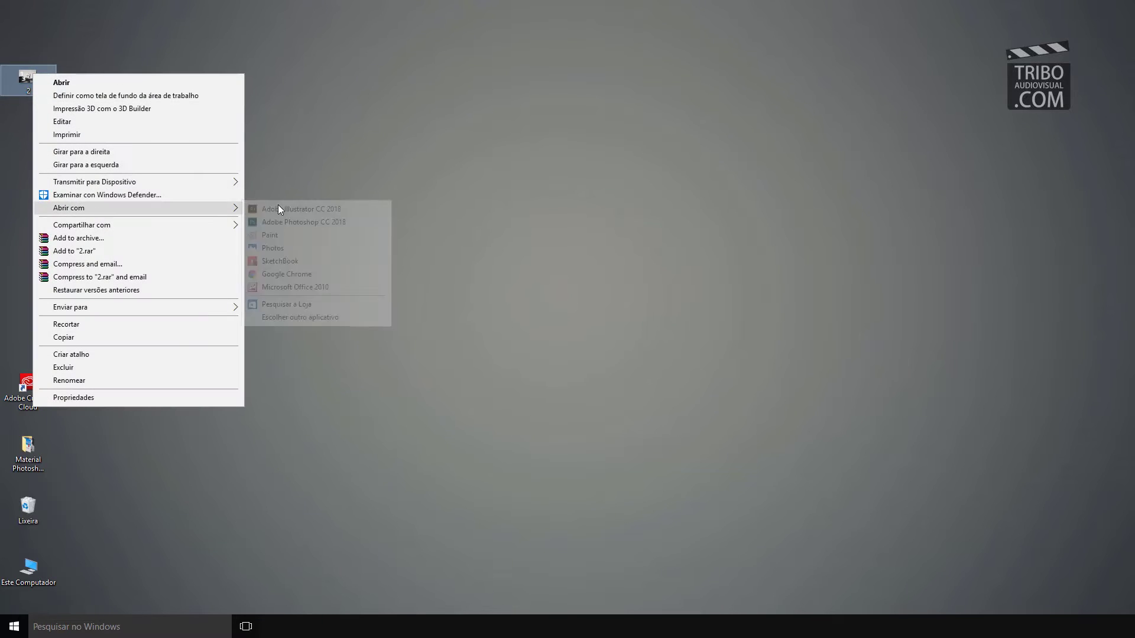
pyautogui.click(290, 222)
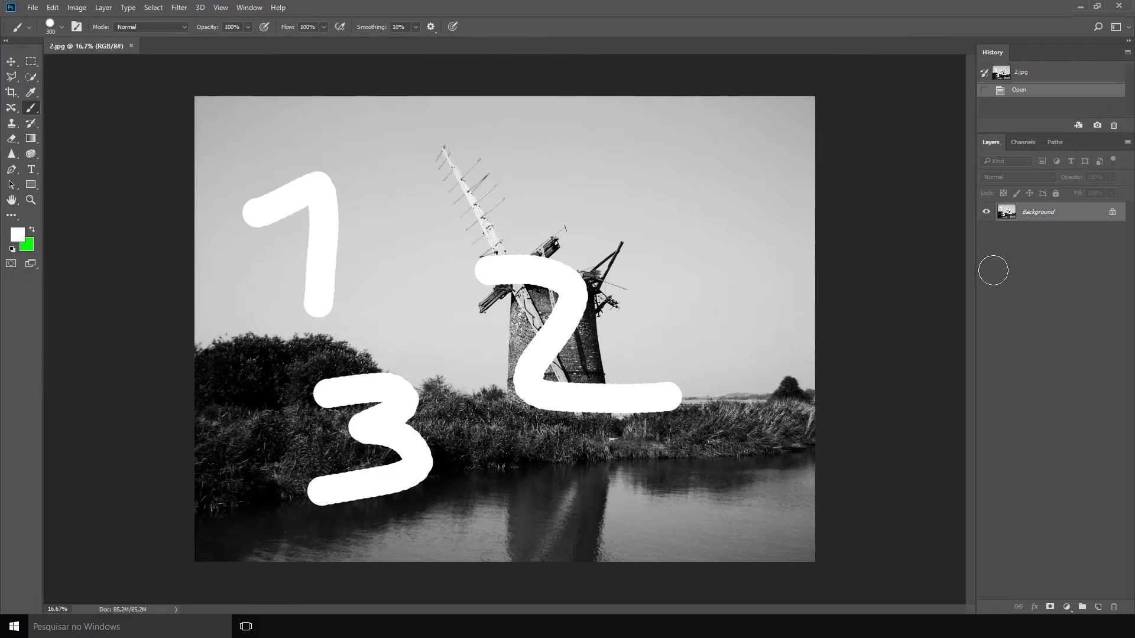
# Convert 2.jpg's locked Background into Layer 0, dismissing the Layer Style dialog
pyautogui.doubleClick(1114, 213)
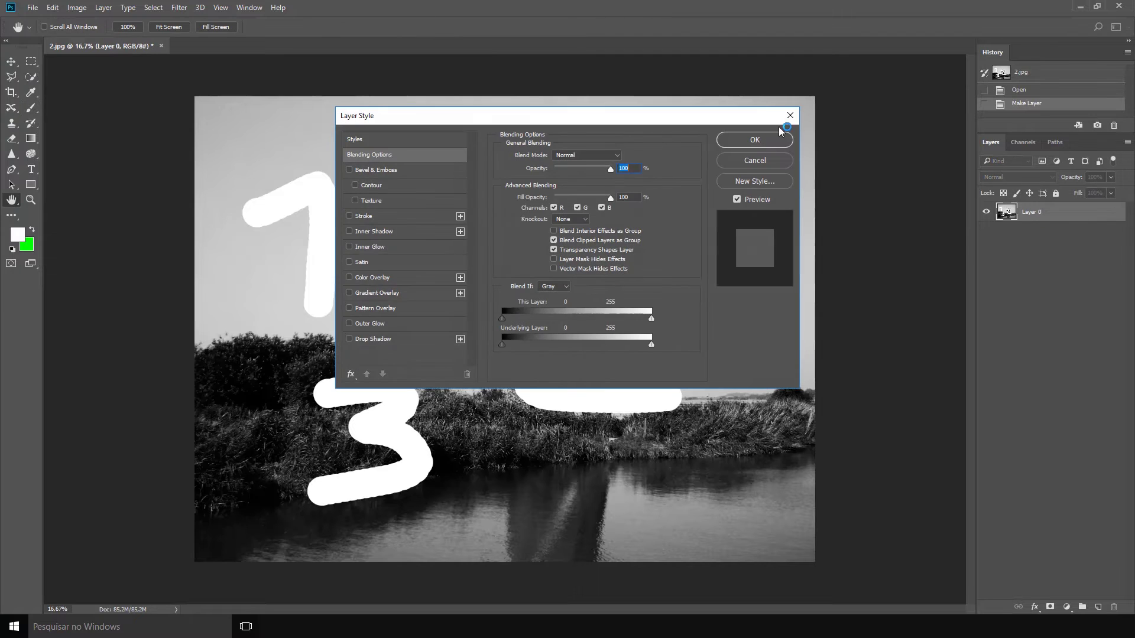
pyautogui.click(746, 140)
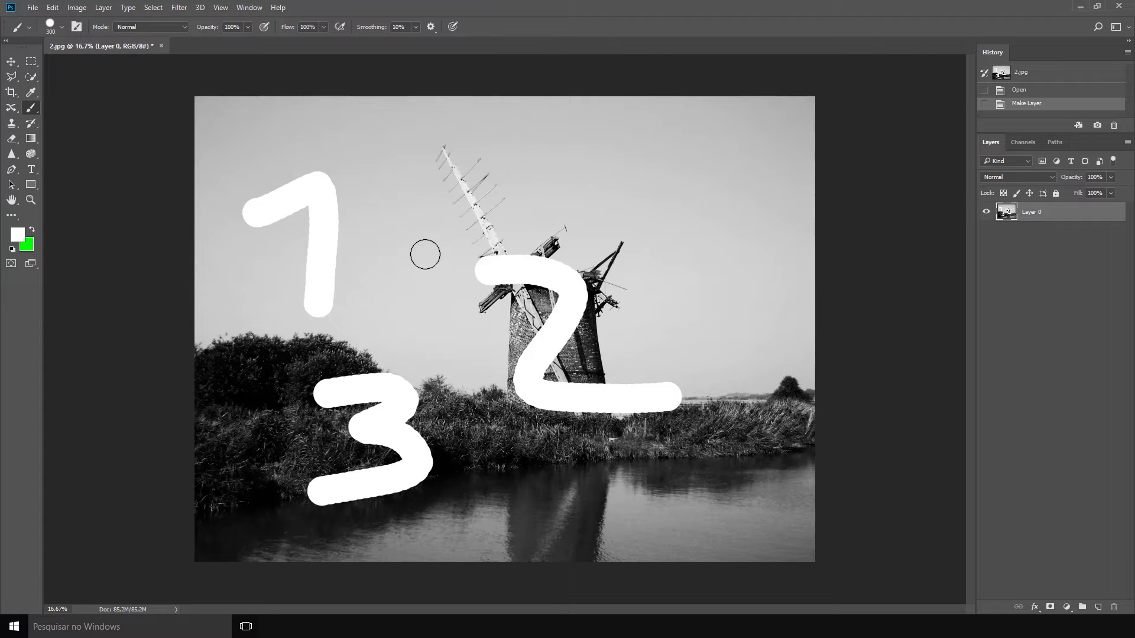
pyautogui.scroll(5, 425, 254)
pyautogui.scroll(-4, 425, 254)
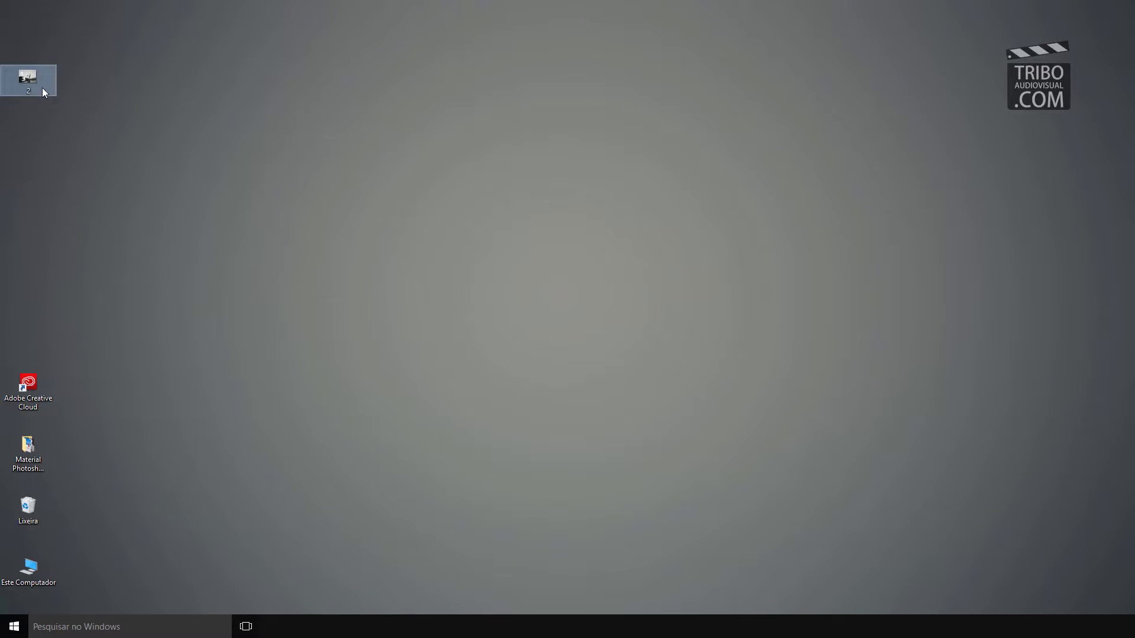
# Check file 2's Propriedades, a 6.20 MB JPG image, then close them
pyautogui.rightClick(30, 80)
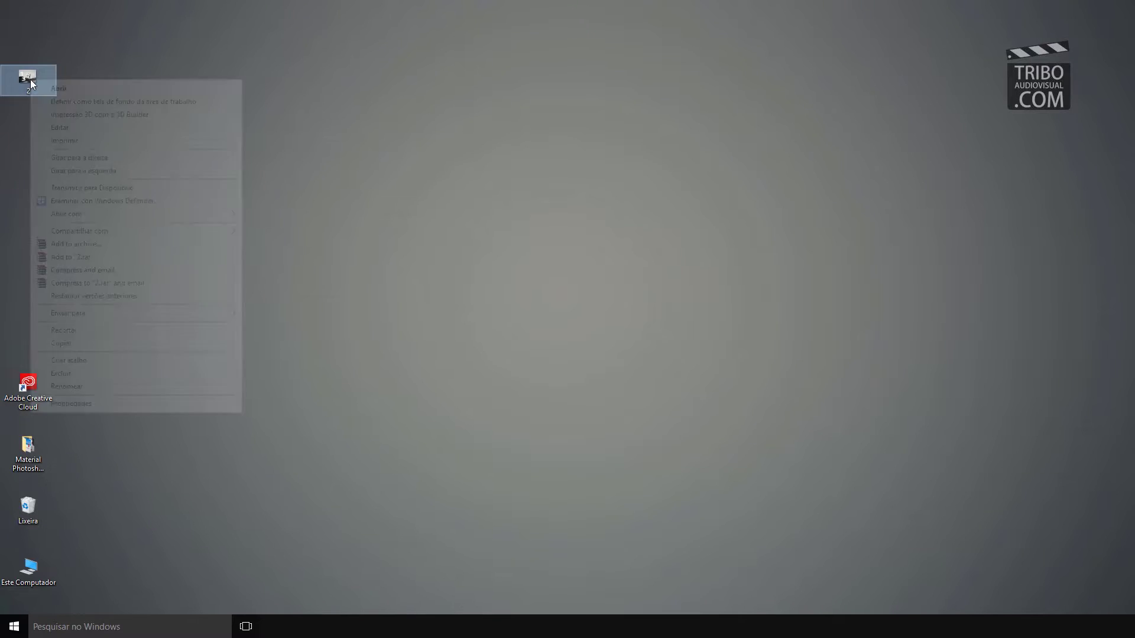
pyautogui.click(53, 403)
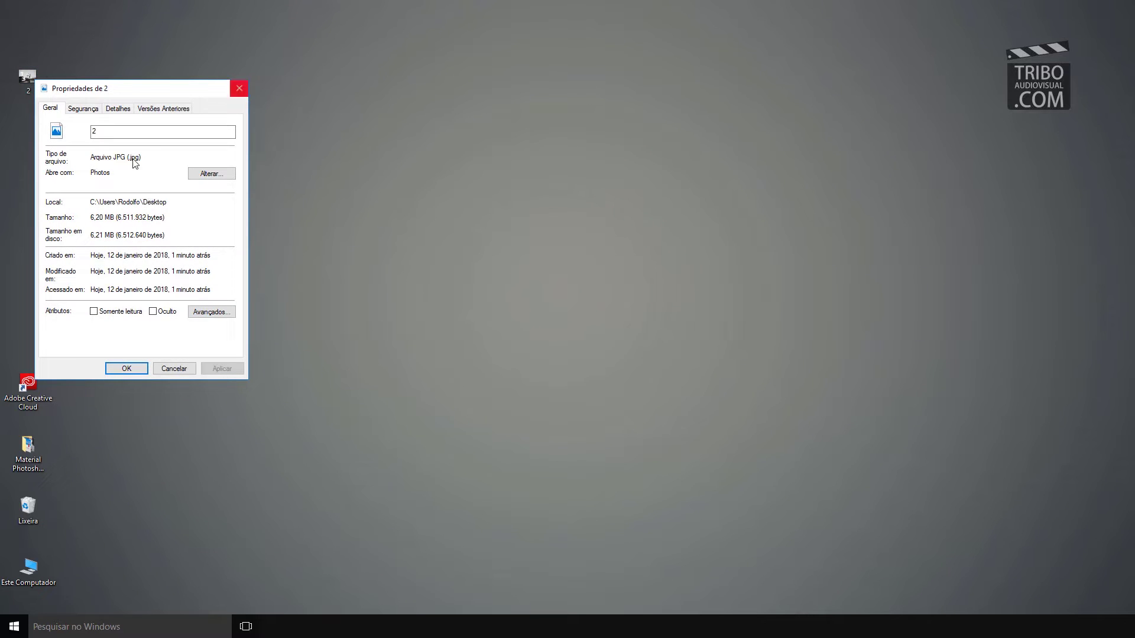
pyautogui.click(237, 87)
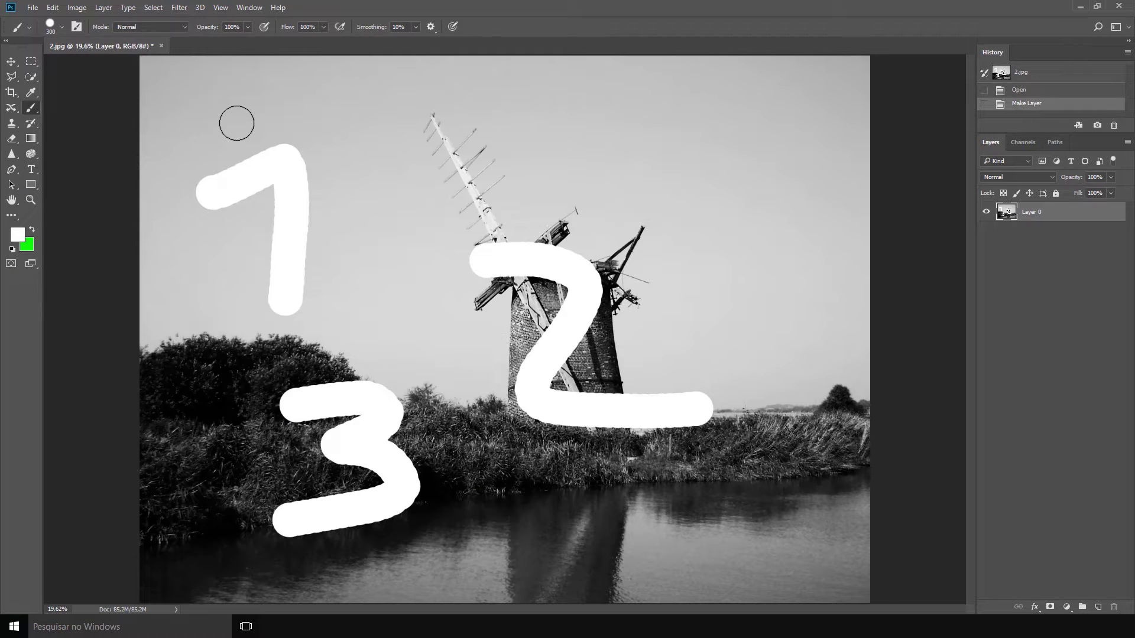
# Switch to the Move tool and open File > Export > Save for Web (Legacy)
pyautogui.click(11, 62)
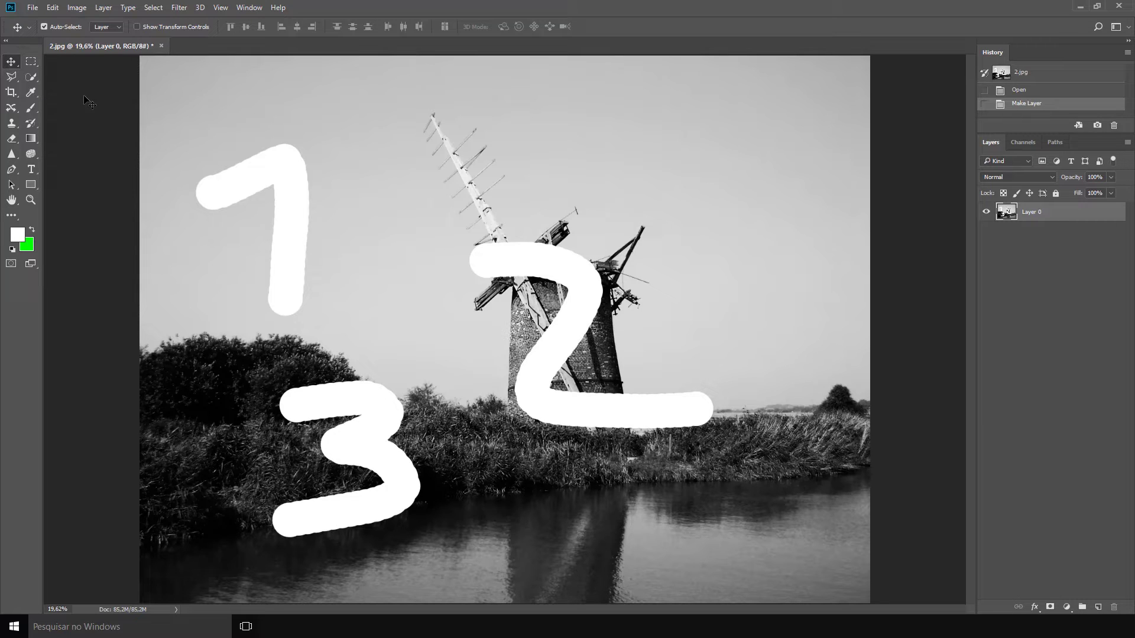
pyautogui.click(32, 7)
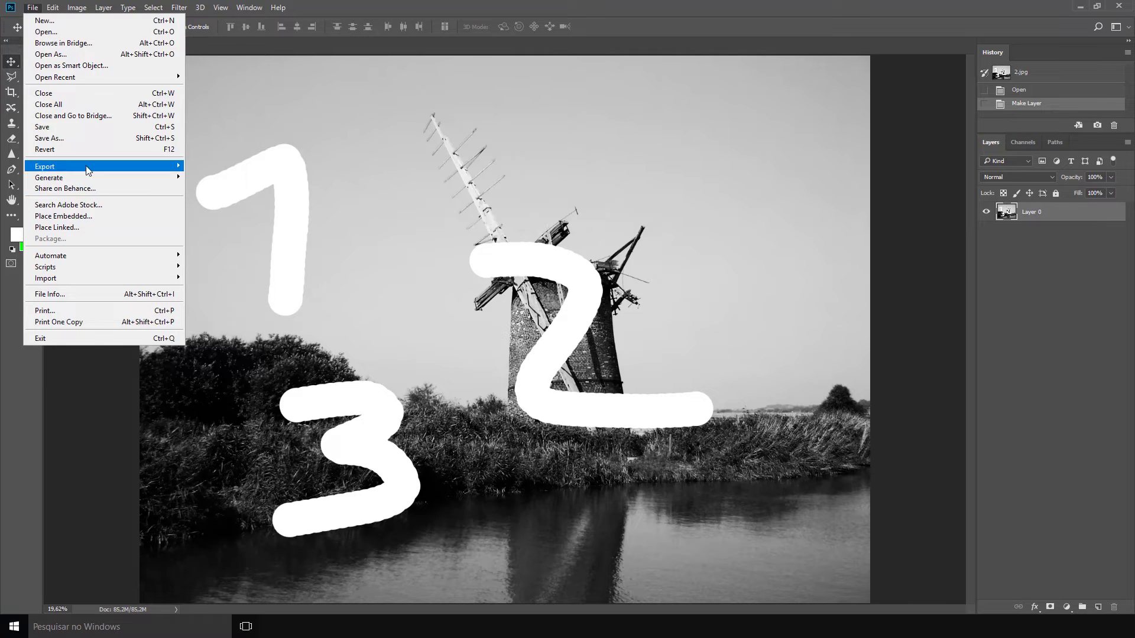
pyautogui.moveTo(53, 165)
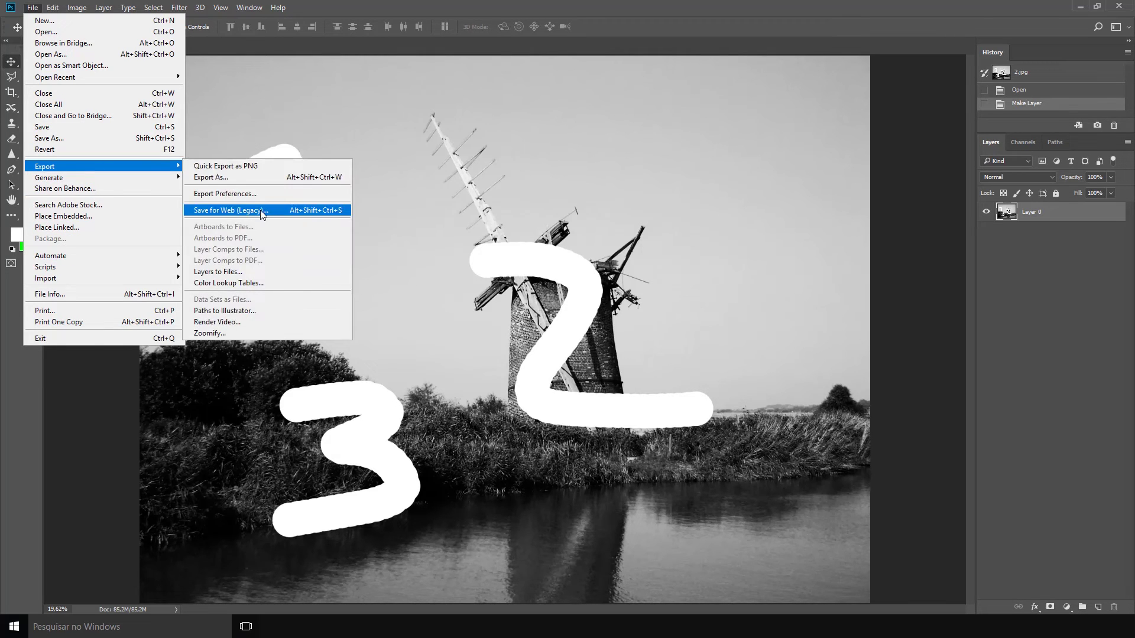
pyautogui.click(260, 210)
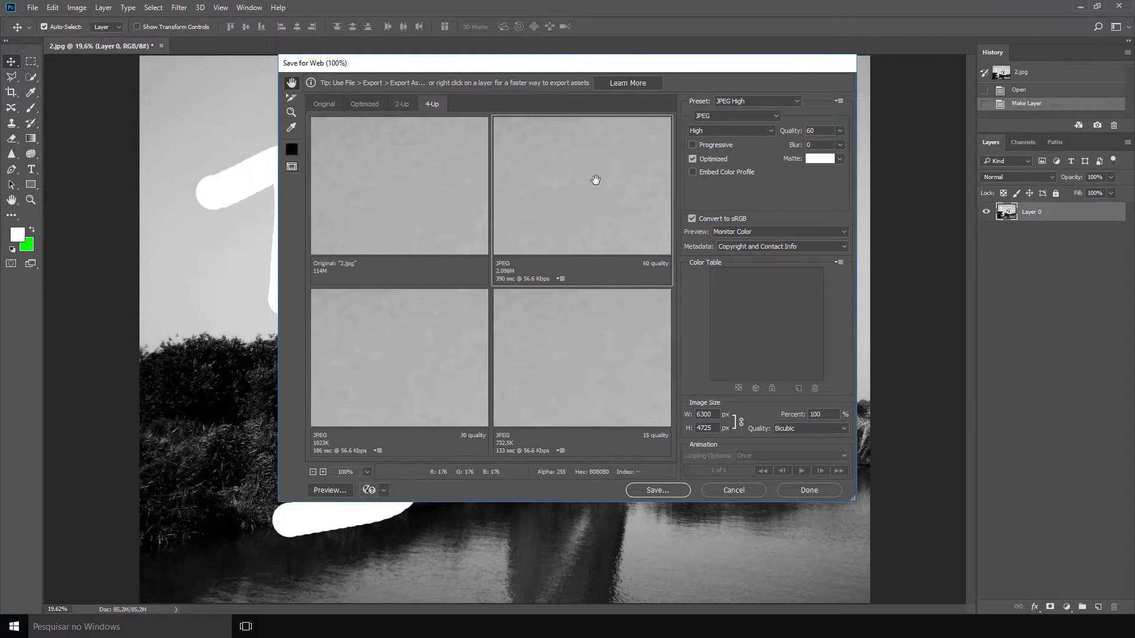
# Set the Save for Web JPEG quality to 55 (Medium)
pyautogui.moveTo(489, 146)
pyautogui.mouseDown()
pyautogui.moveTo(596, 92)
pyautogui.moveTo(589, 190)
pyautogui.mouseUp()
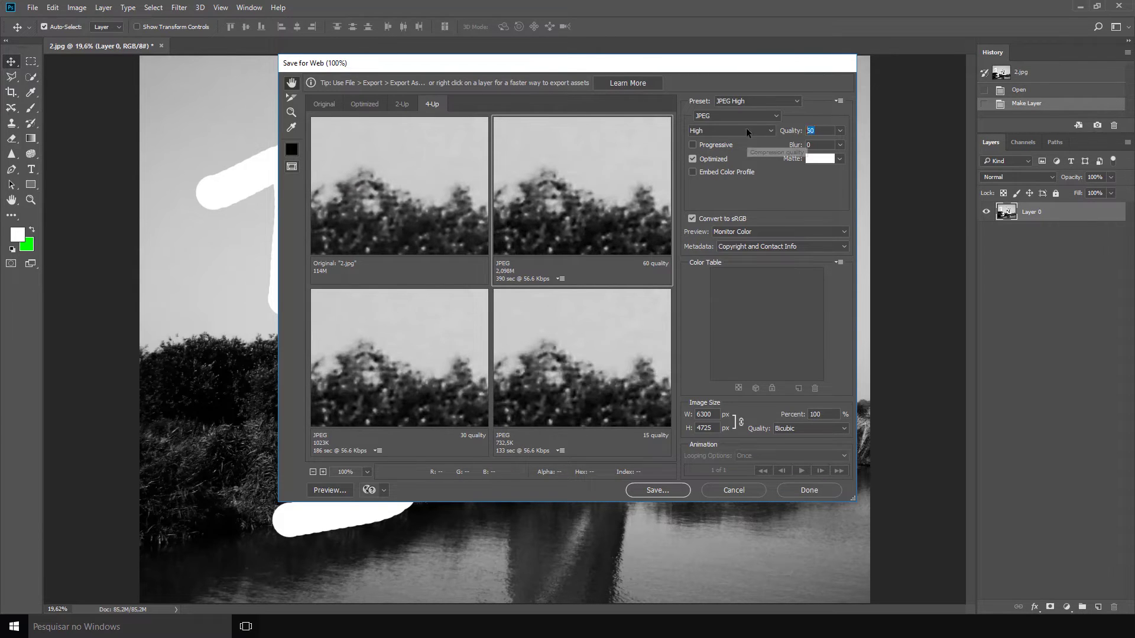
pyautogui.click(839, 130)
pyautogui.moveTo(820, 147); pyautogui.dragTo(863, 152)
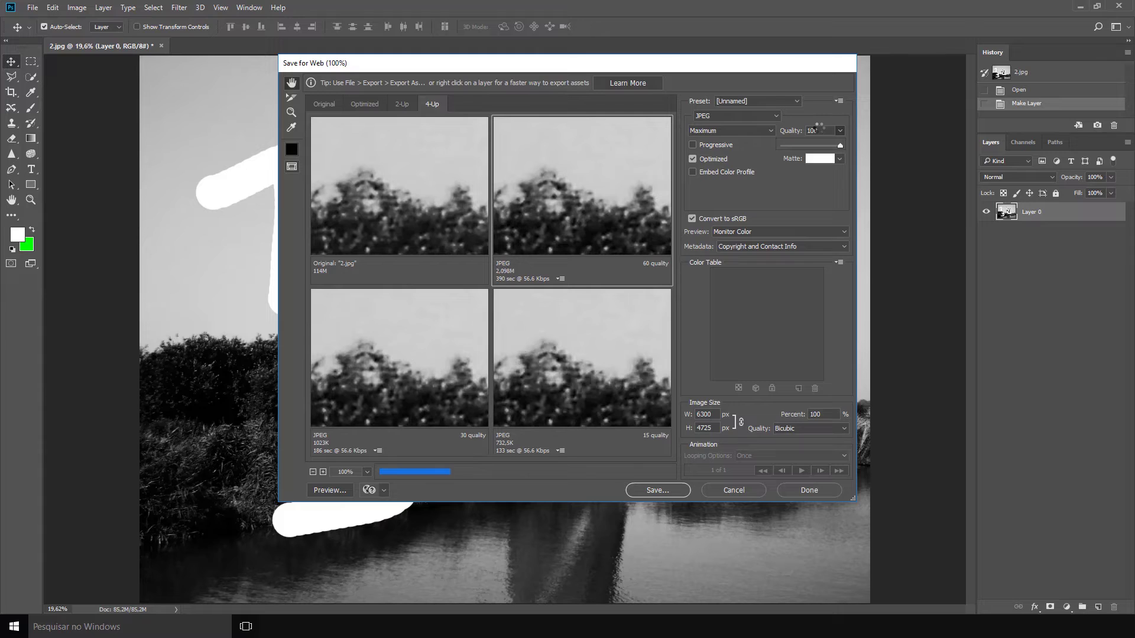
pyautogui.write('5')
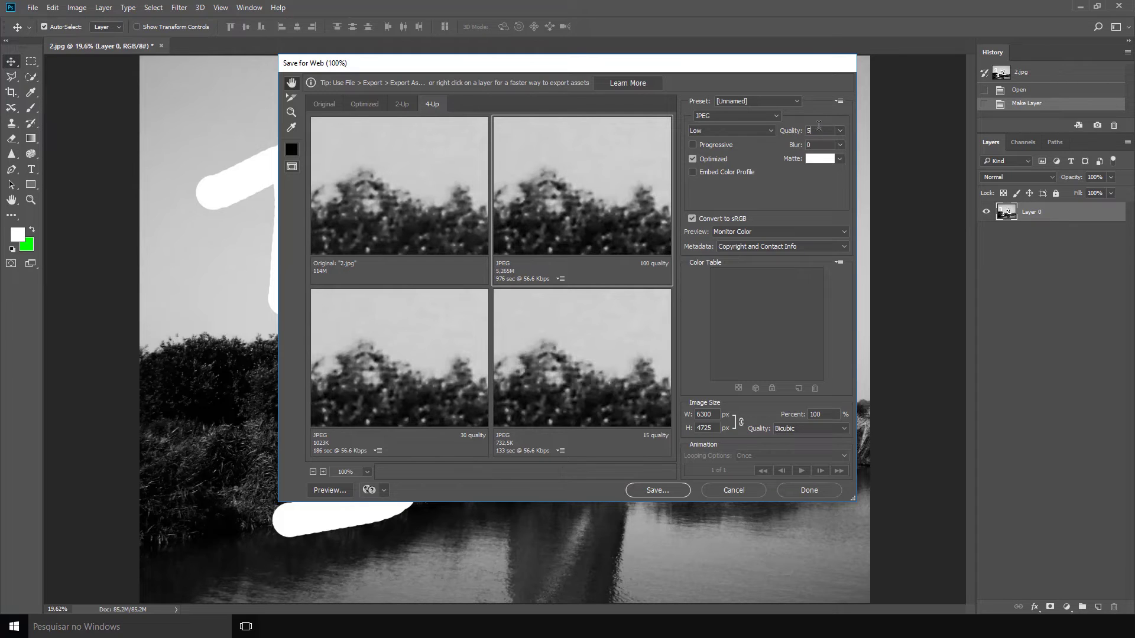
pyautogui.write('5')
# Inspect the previews and save the optimized JPEG to the desktop as 'web'
pyautogui.moveTo(572, 256); pyautogui.dragTo(590, 219)
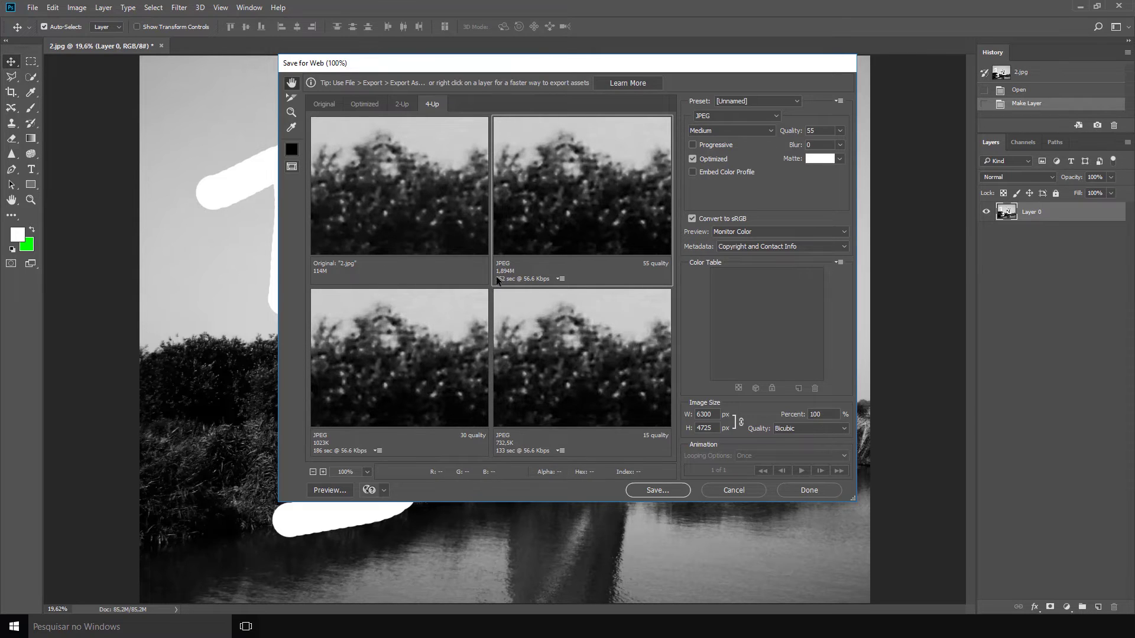
pyautogui.moveTo(566, 183); pyautogui.dragTo(532, 207)
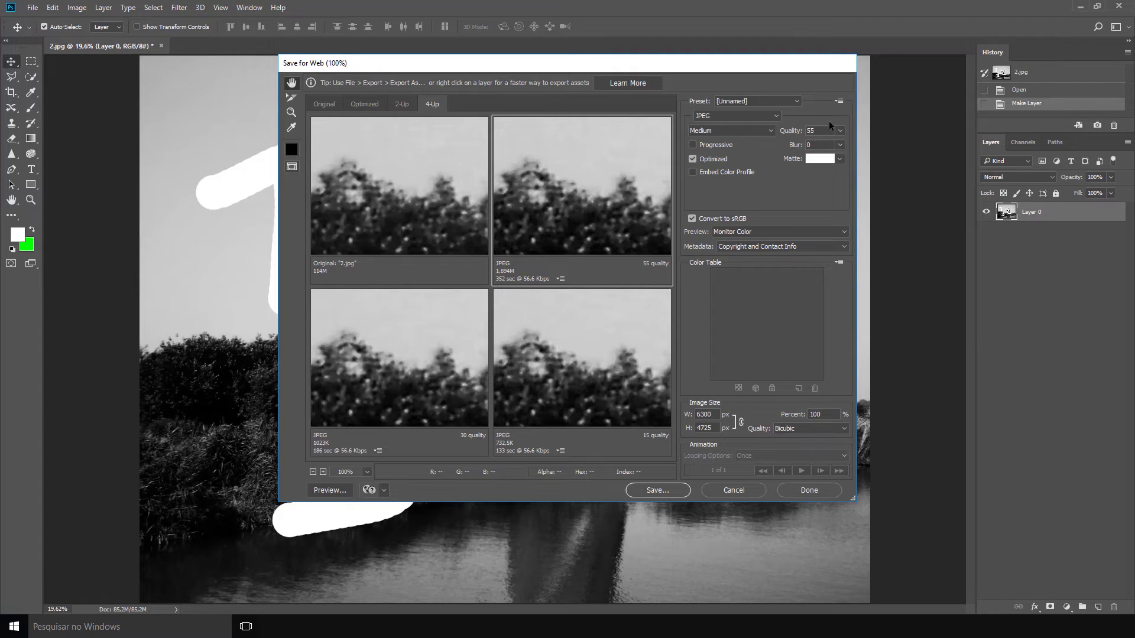
pyautogui.moveTo(598, 197); pyautogui.dragTo(605, 204)
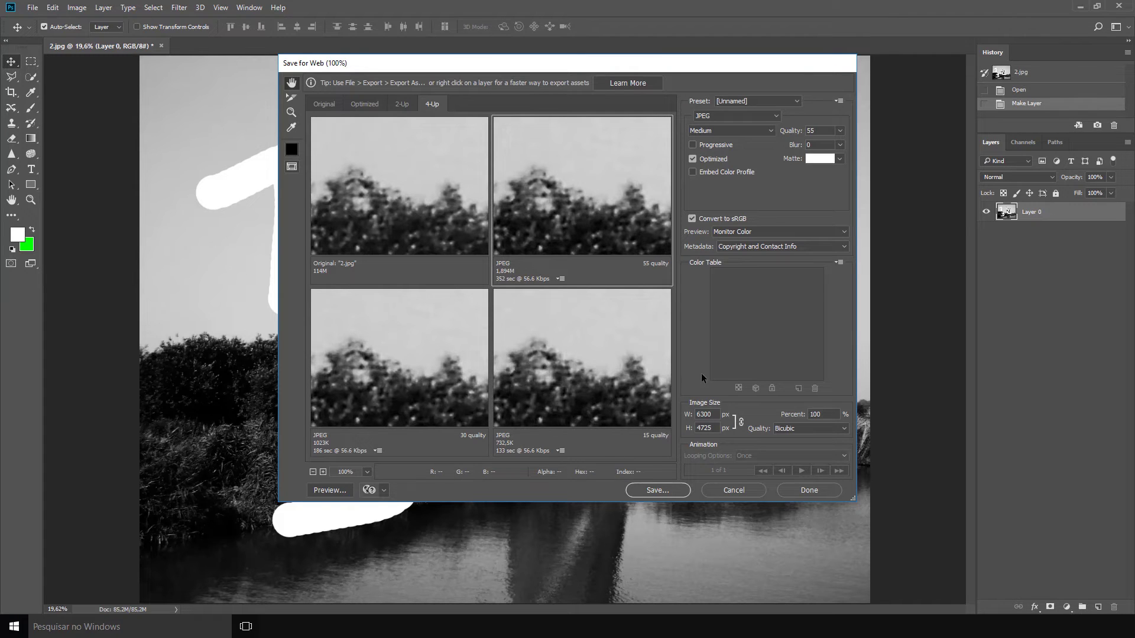
pyautogui.click(669, 491)
pyautogui.write('web')
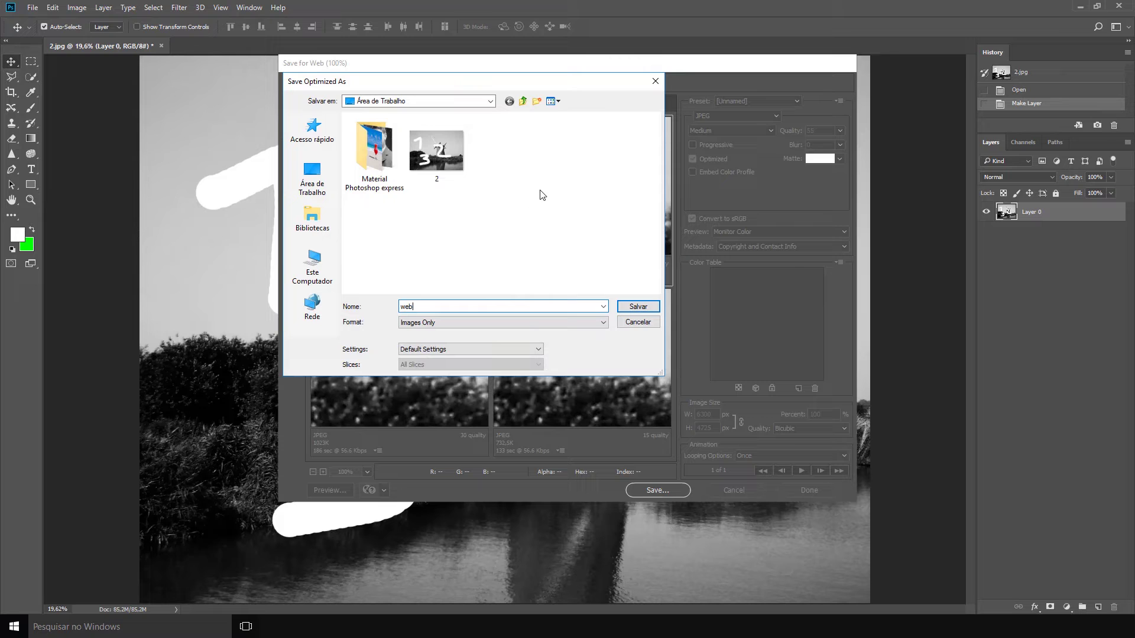
pyautogui.click(643, 319)
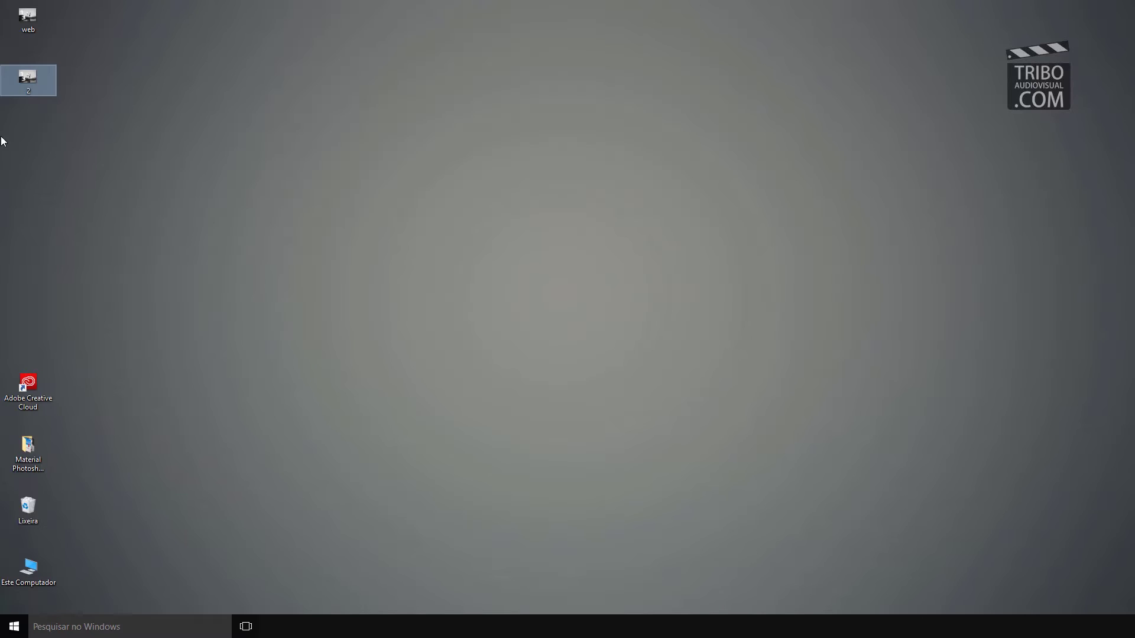
pyautogui.click(26, 15)
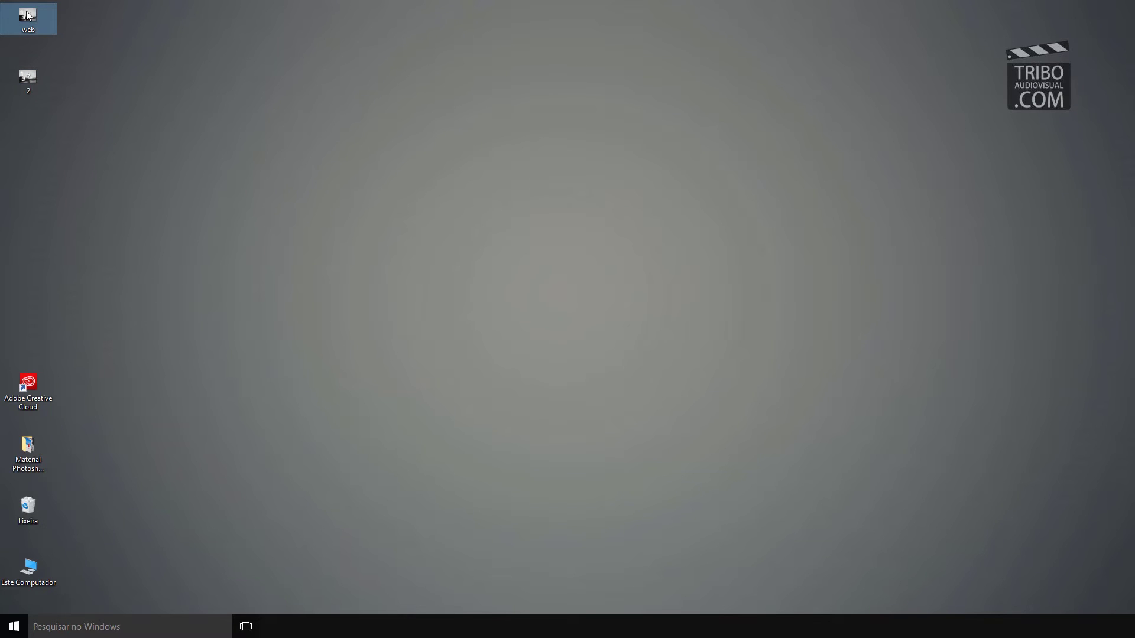
pyautogui.hotkey('alt', 'Return')
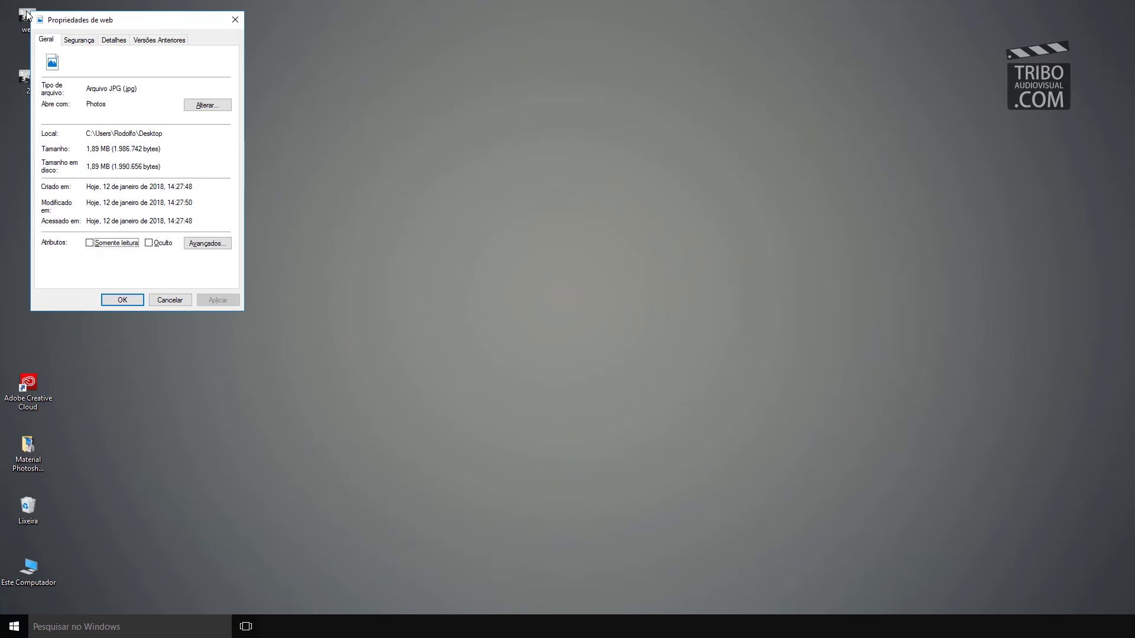
pyautogui.press('Escape')
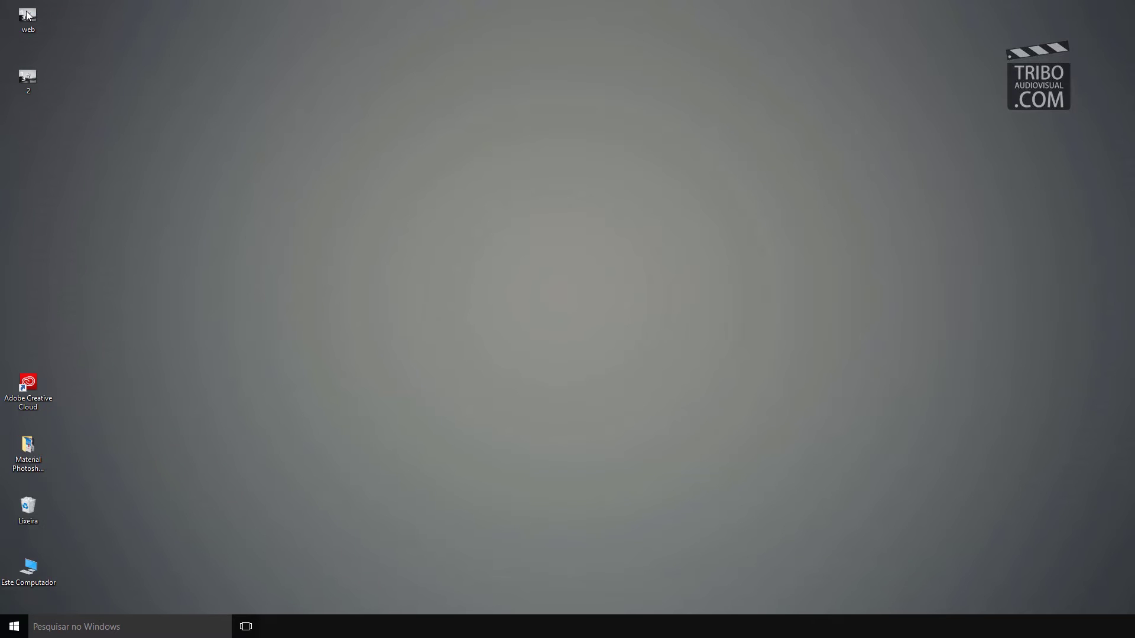
pyautogui.hotkey('alt', 'Return')
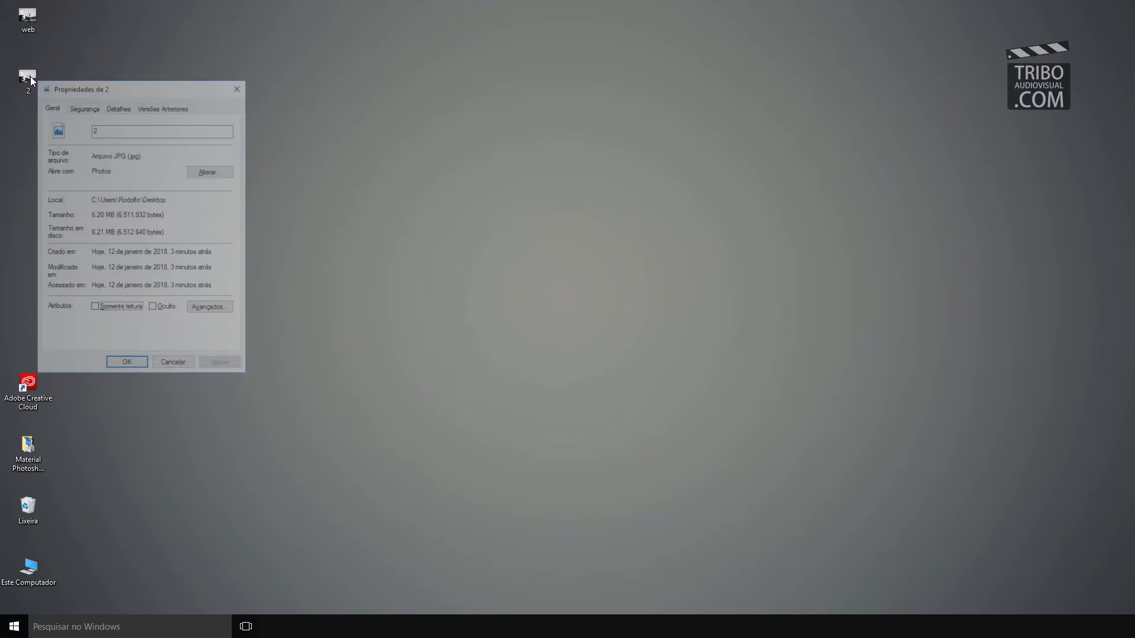
# Close file 2's properties and view the windmill image at 100% actual pixels
pyautogui.click(240, 86)
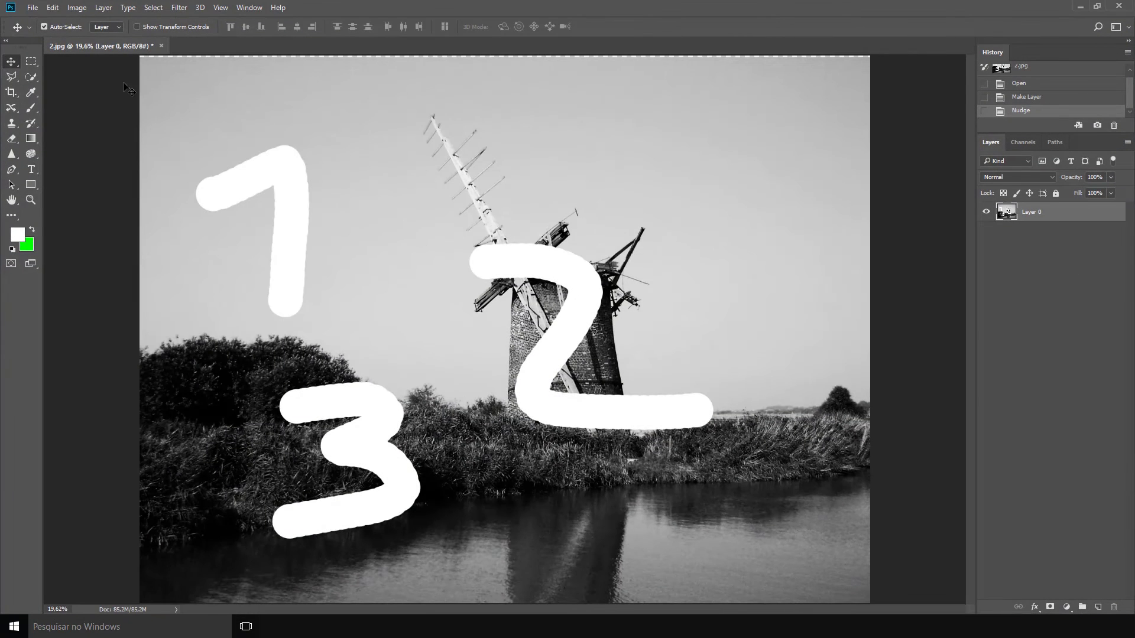
pyautogui.hotkey('ctrl', '1')
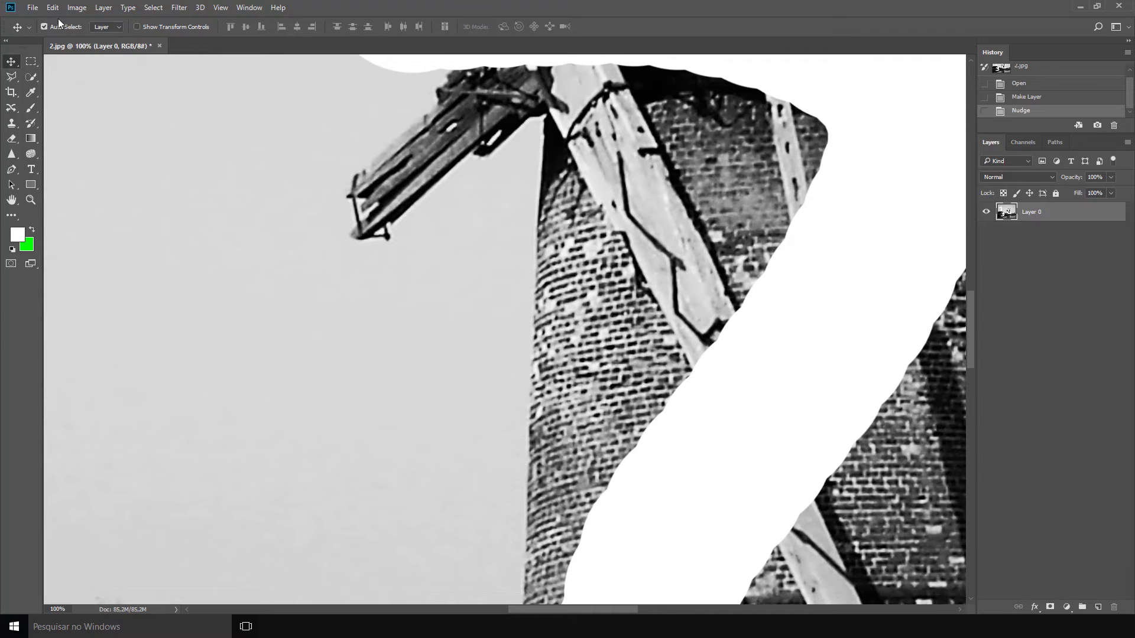
# Set the Image Size width to 500 px, giving a 500 × 375 image
pyautogui.click(80, 8)
pyautogui.click(110, 93)
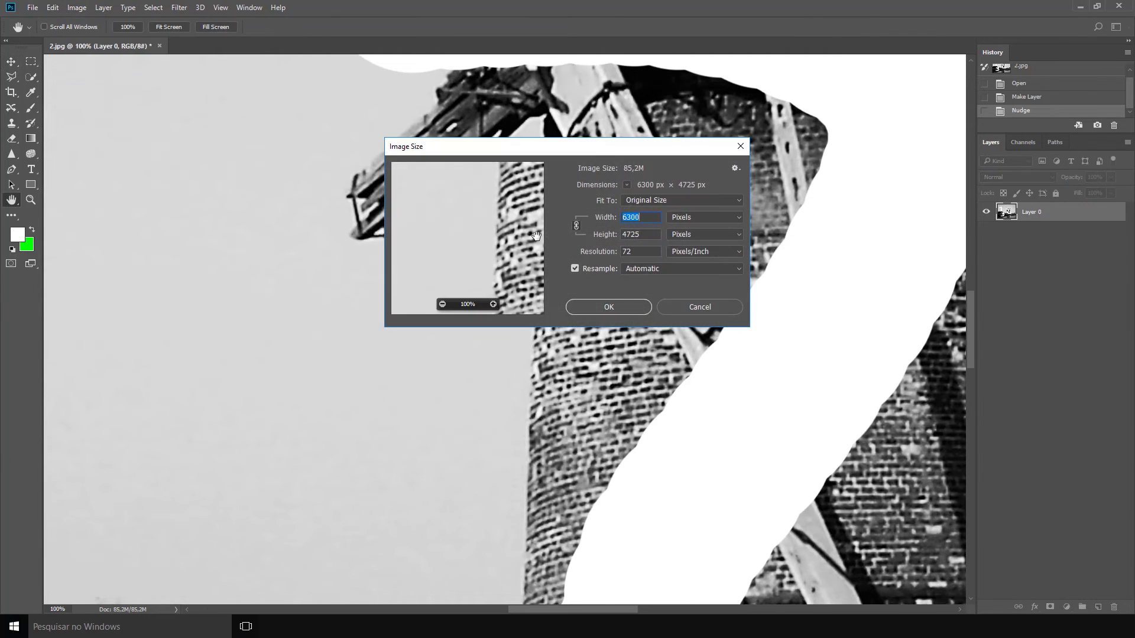
pyautogui.doubleClick(648, 232)
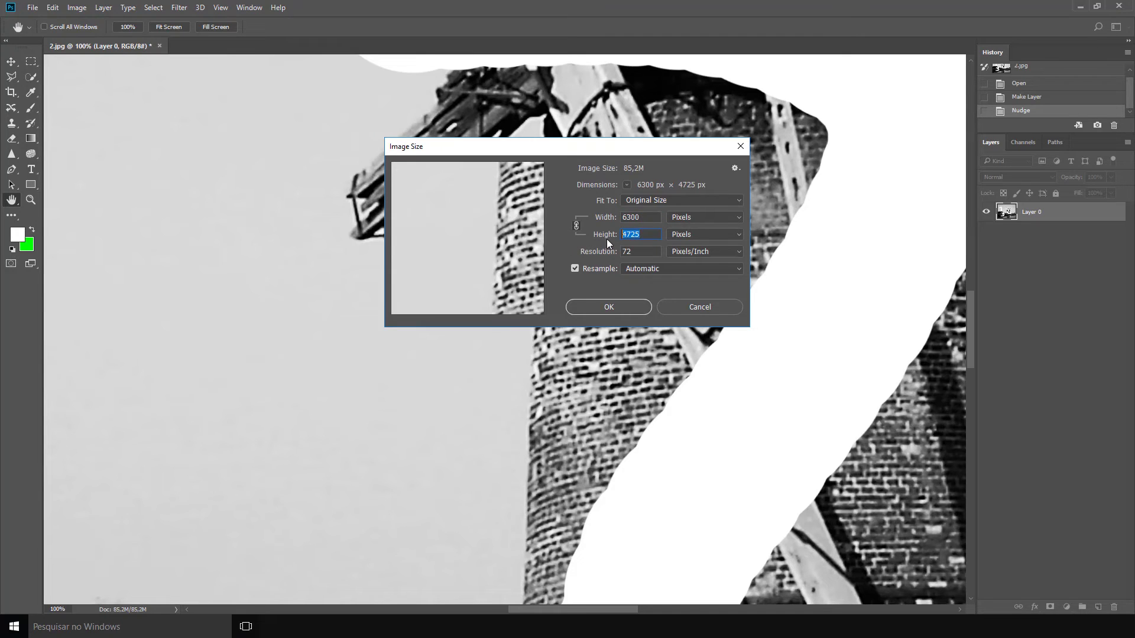
pyautogui.doubleClick(643, 215)
pyautogui.write('500')
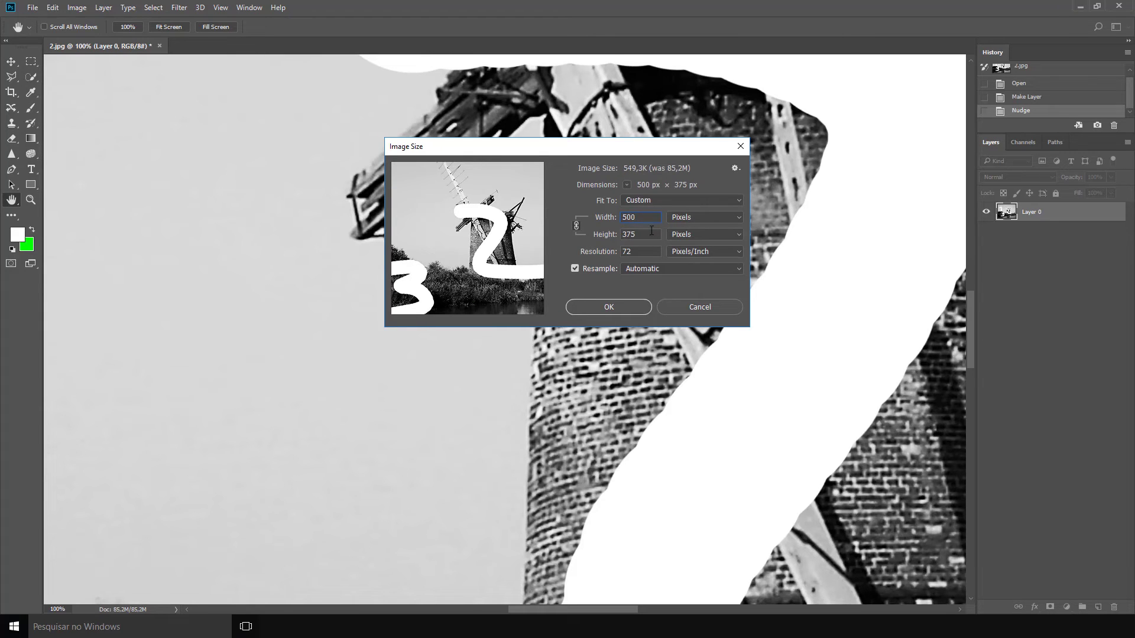
pyautogui.click(621, 304)
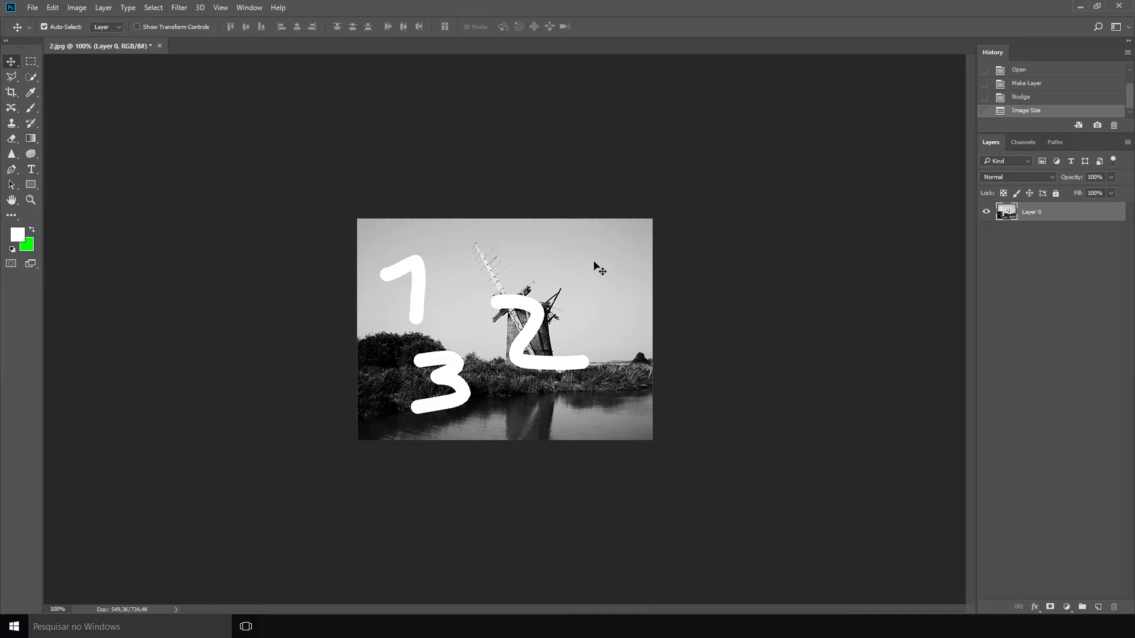
# Export the image with Save for Web as a JPEG named menor on the desktop
pyautogui.click(36, 8)
pyautogui.moveTo(44, 166)
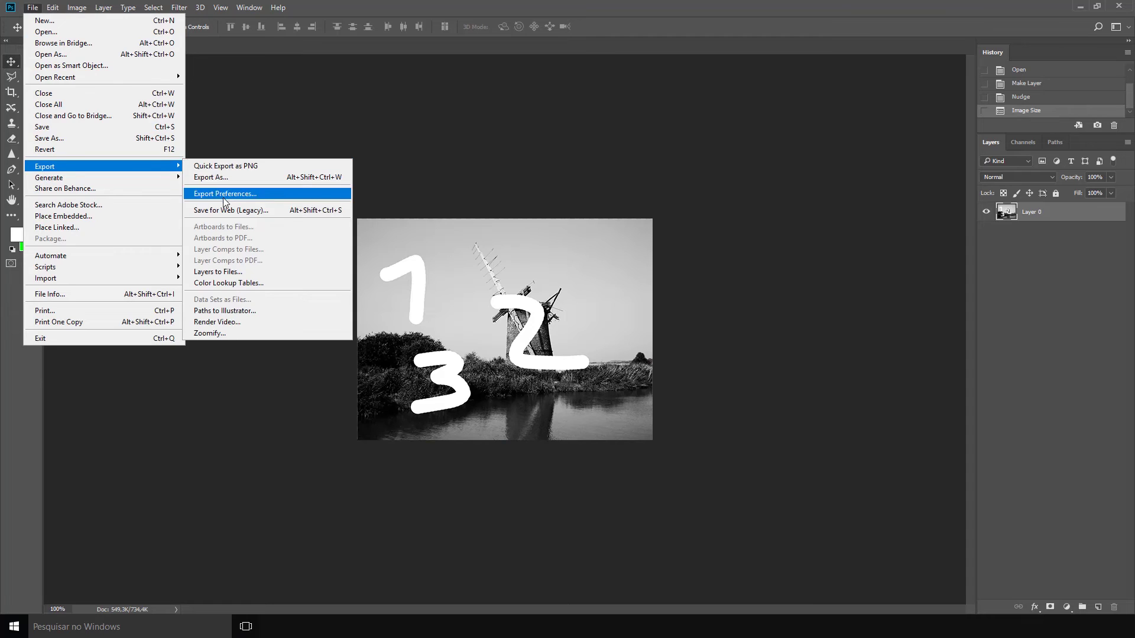
pyautogui.click(227, 211)
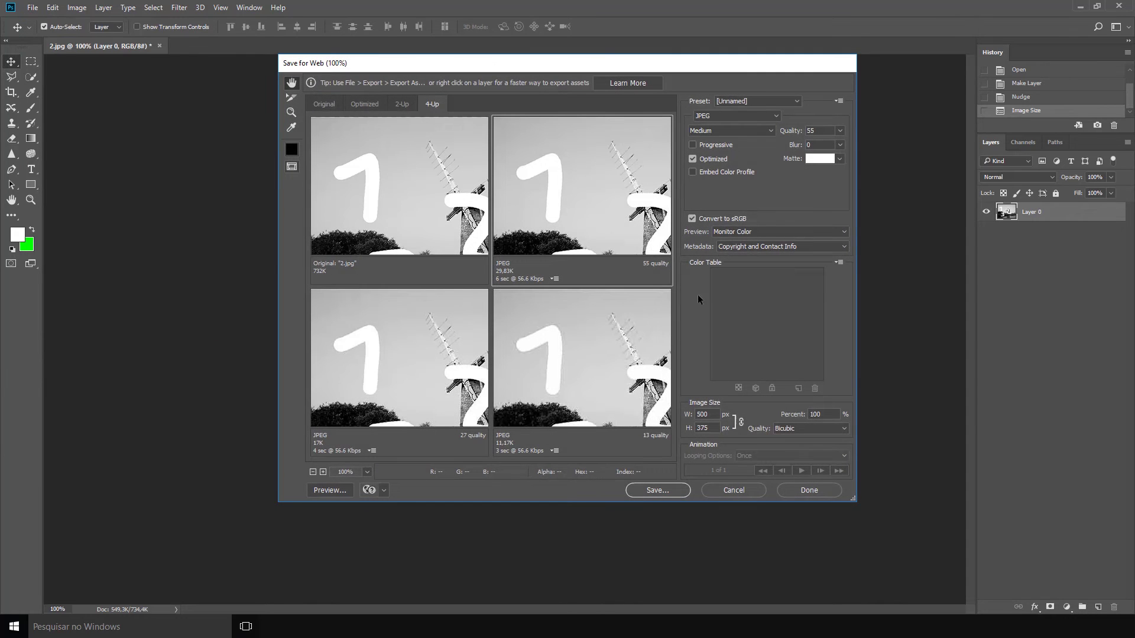
pyautogui.click(660, 490)
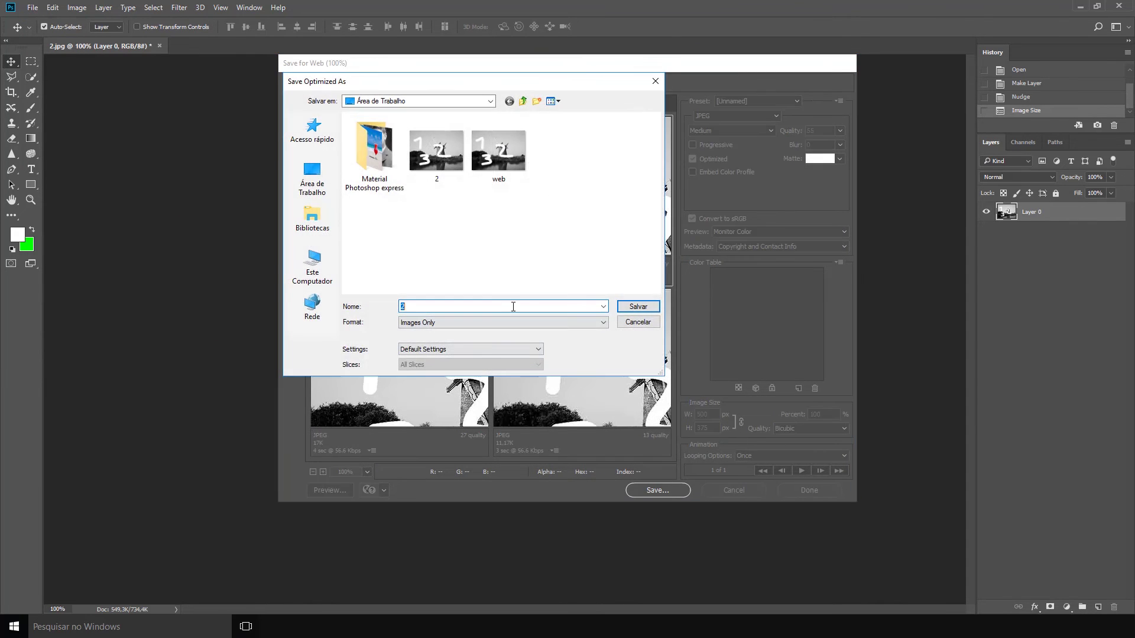
pyautogui.write('menor')
pyautogui.click(639, 306)
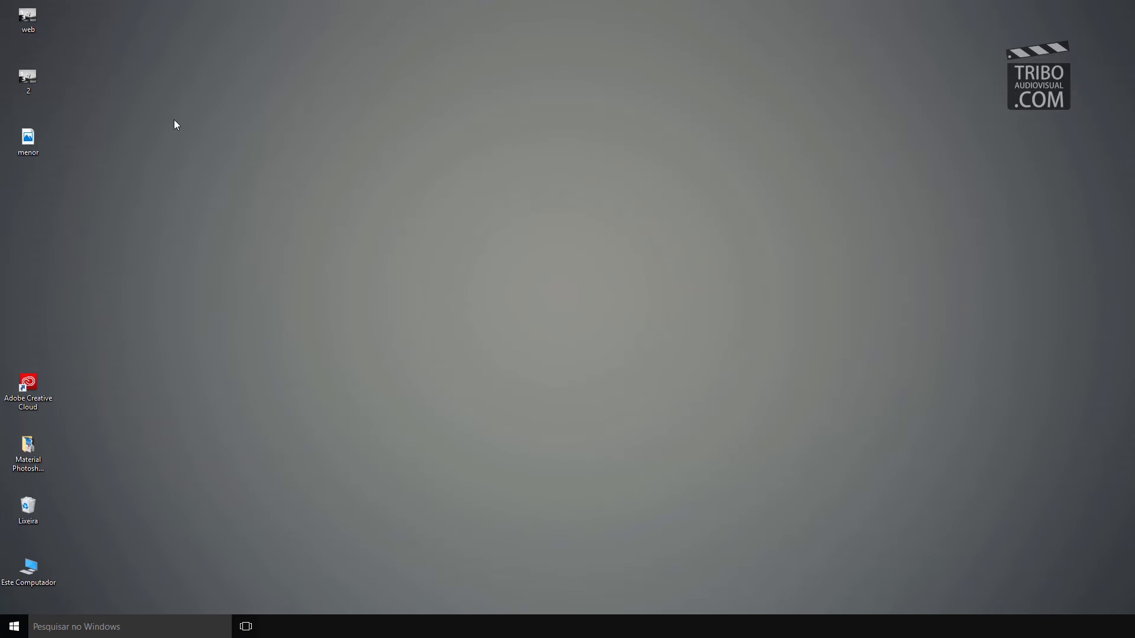
# Check that menor's properties show 30.7 KB, then open menor for viewing
pyautogui.rightClick(174, 120)
pyautogui.click(27, 144)
pyautogui.hotkey('alt', 'Return')
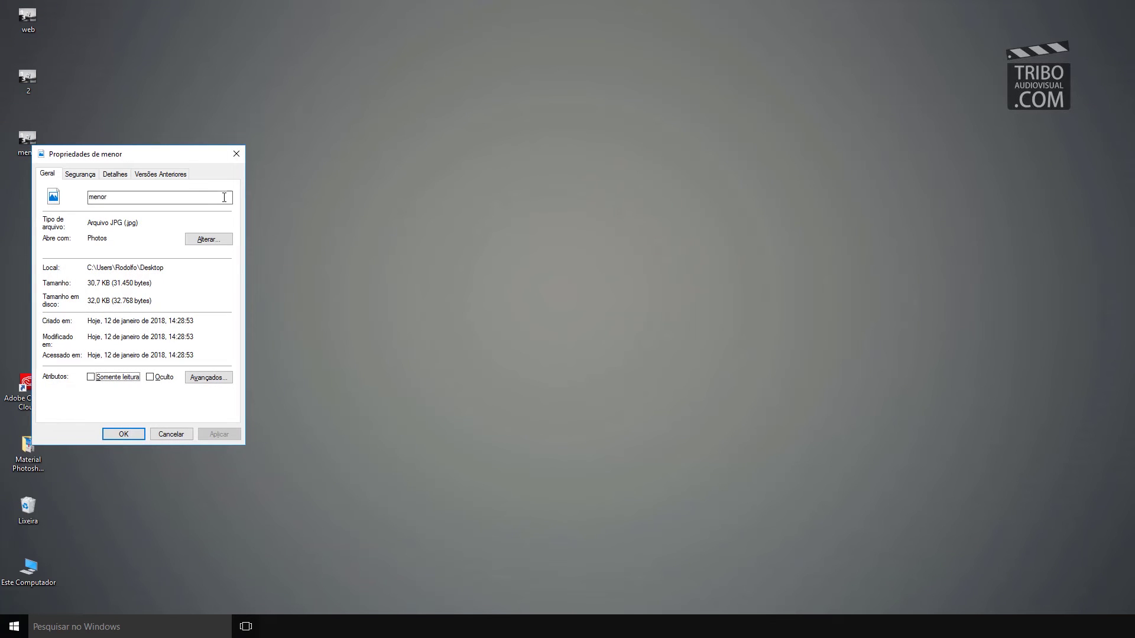
pyautogui.click(236, 154)
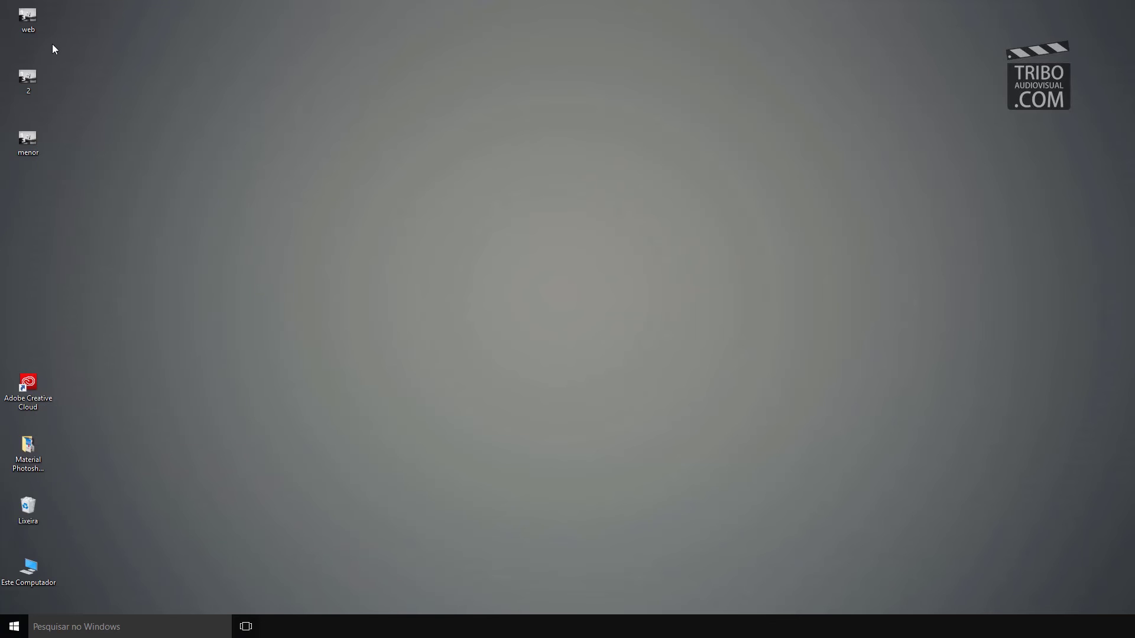
pyautogui.doubleClick(33, 137)
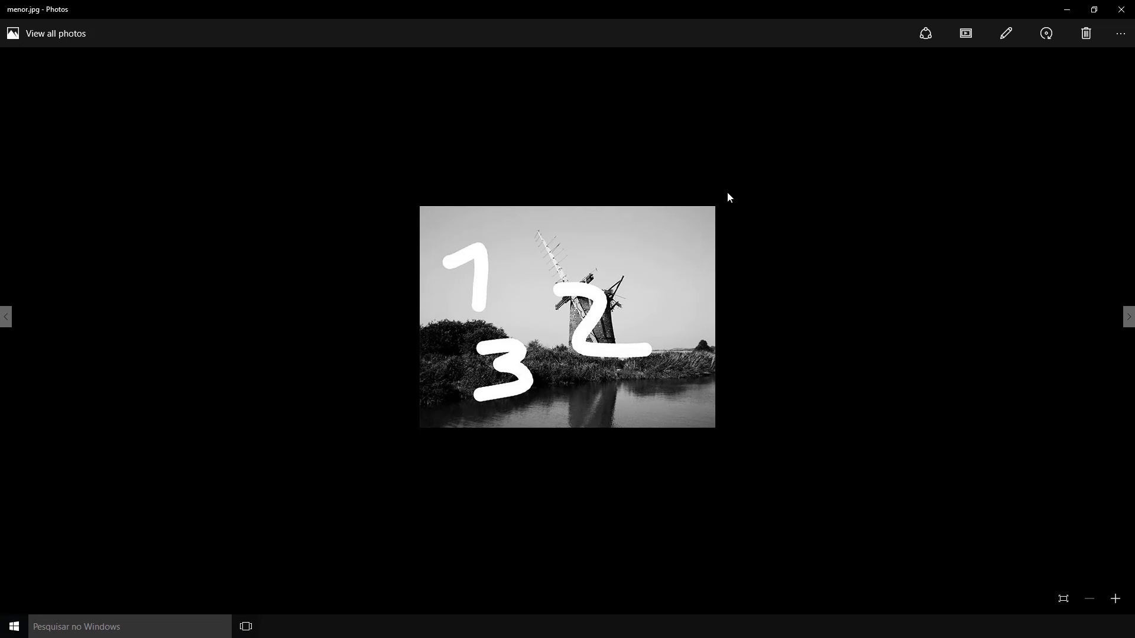
# Close the Photos viewer showing menor.jpg
pyautogui.click(1122, 10)
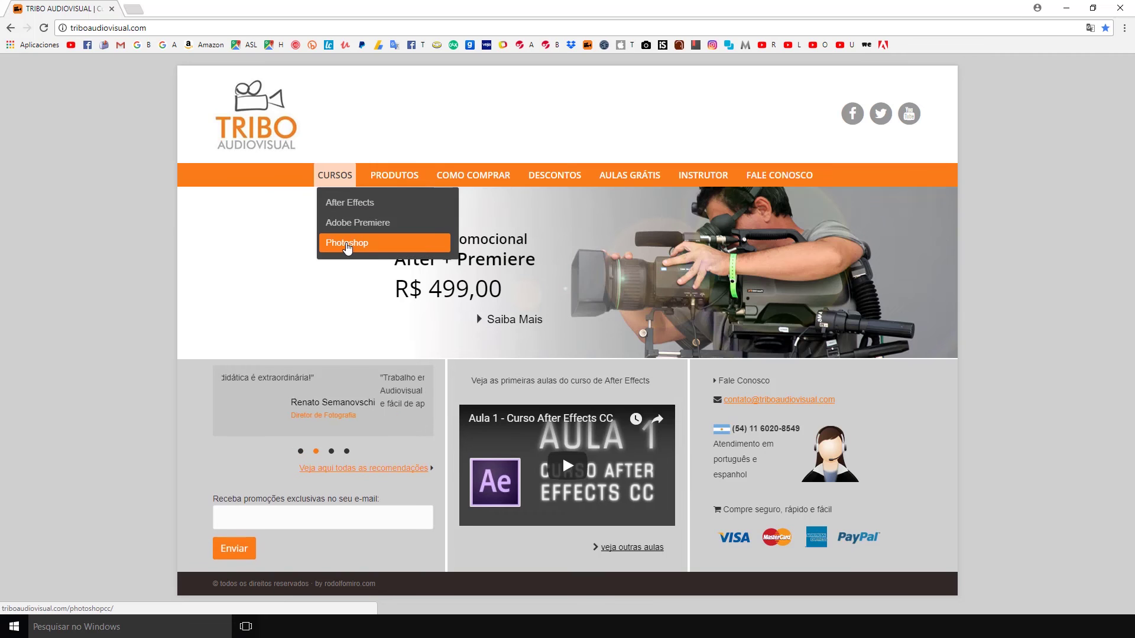
# Open the Tribo Audiovisual Photoshop CC course page and scroll through its lessons
pyautogui.click(347, 245)
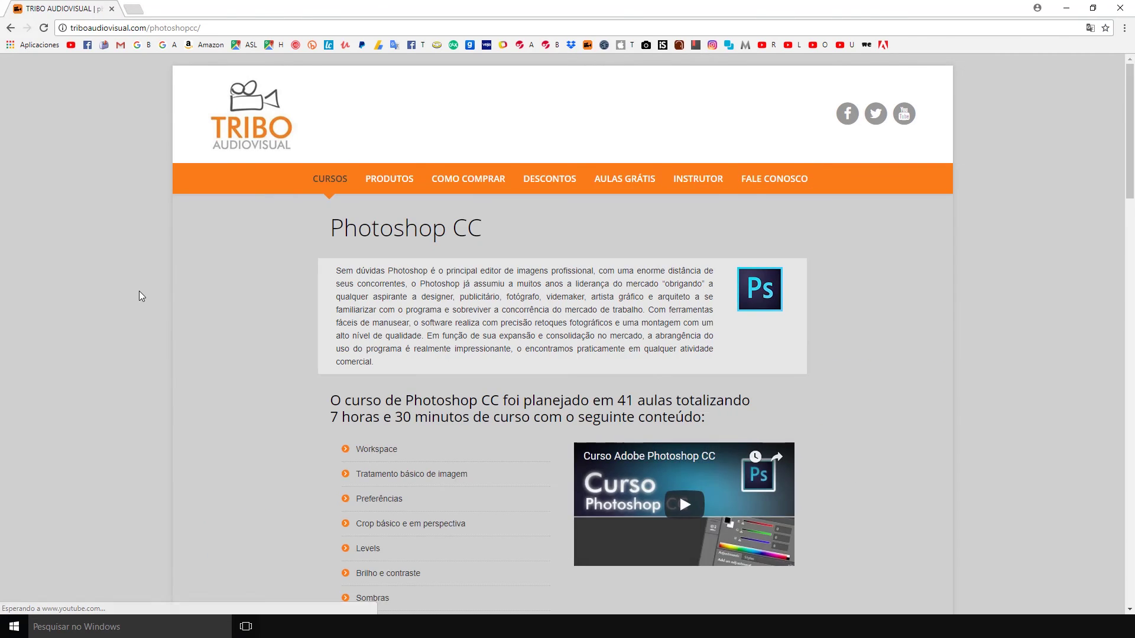
pyautogui.moveTo(1132, 115); pyautogui.dragTo(1133, 183)
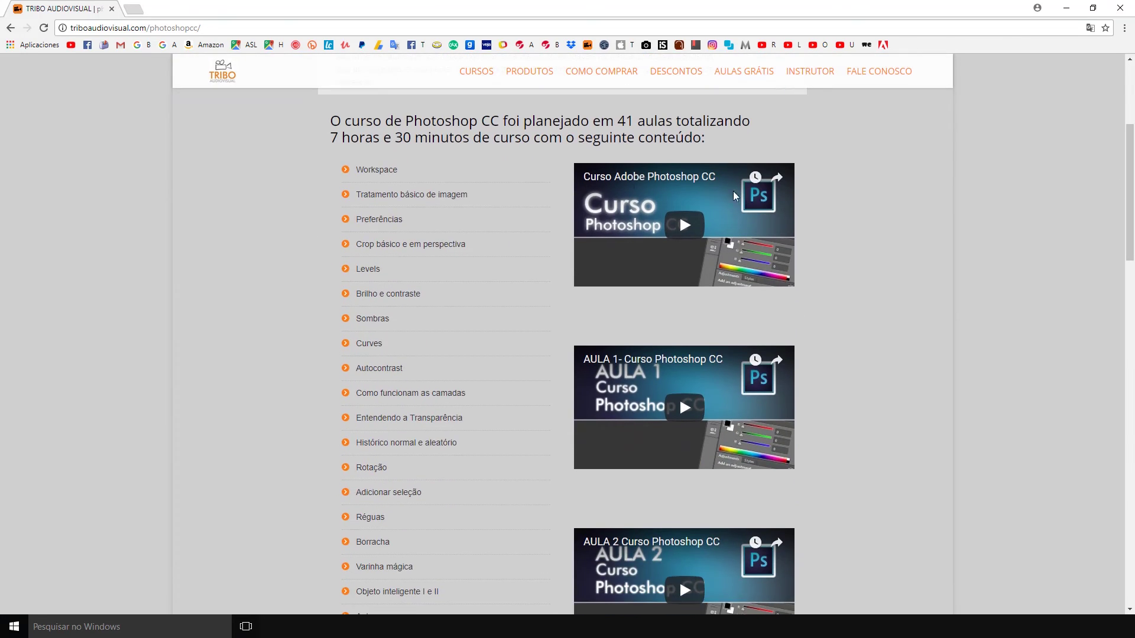
pyautogui.moveTo(341, 137); pyautogui.dragTo(432, 137)
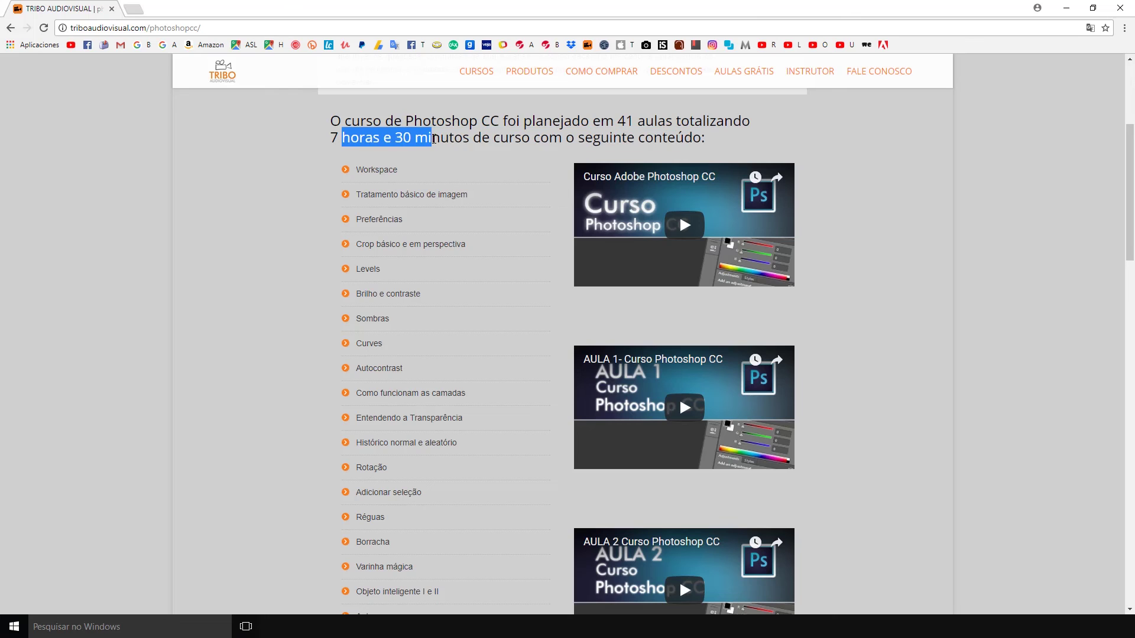
pyautogui.moveTo(1132, 155); pyautogui.dragTo(1129, 228)
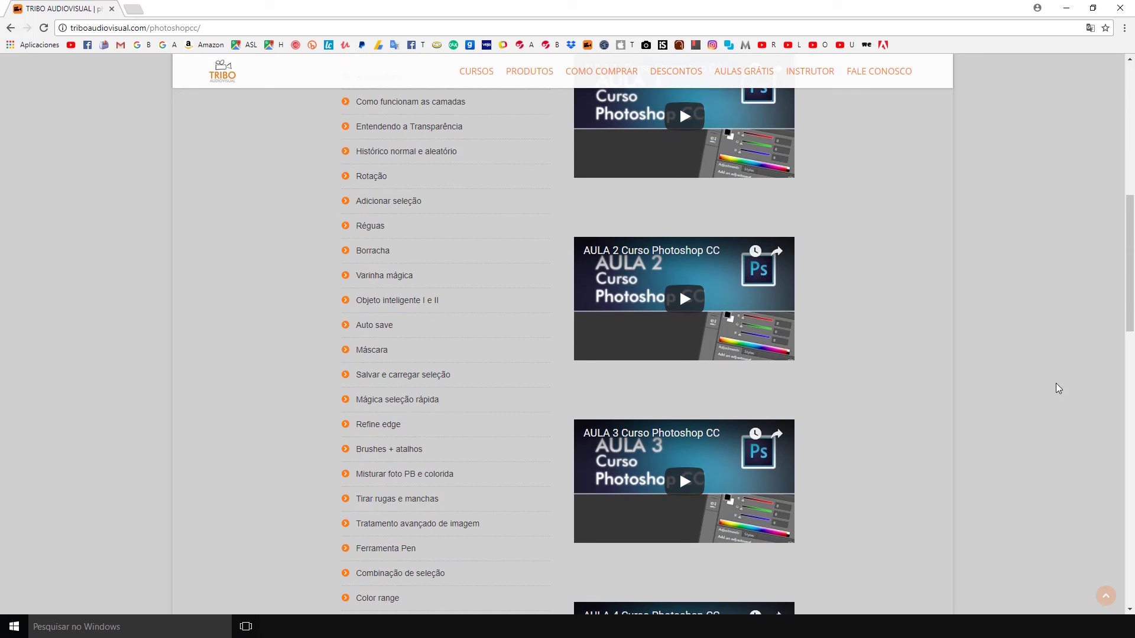
pyautogui.moveTo(1133, 265); pyautogui.dragTo(1128, 286)
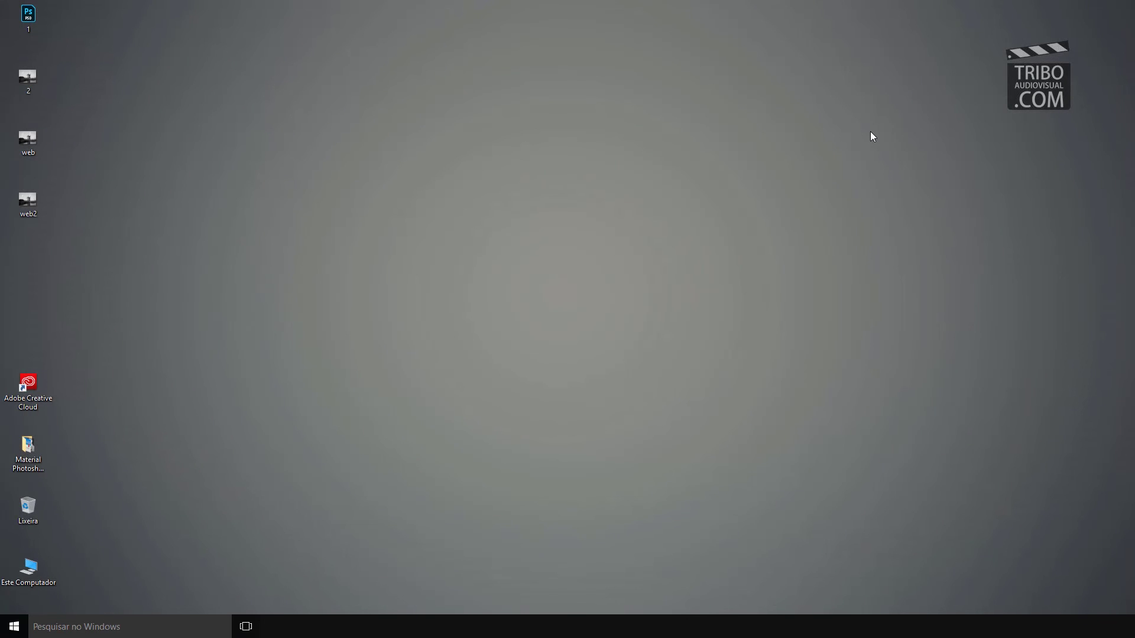
# Select the desktop files 1, 2, web and web2 and delete them
pyautogui.moveTo(95, 262); pyautogui.dragTo(1, 2)
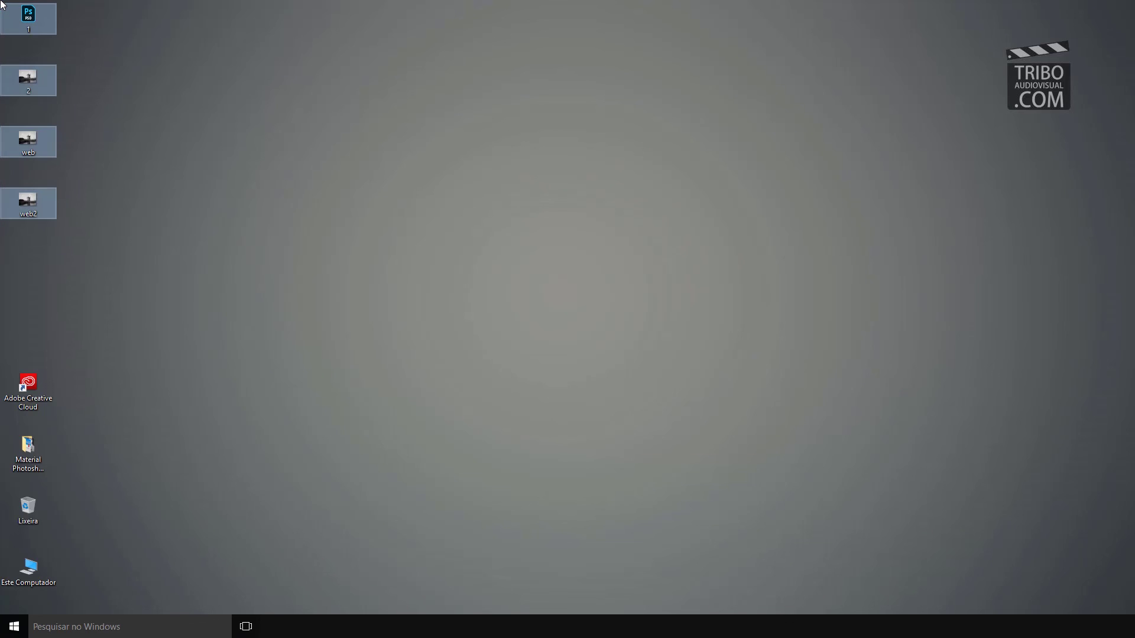
pyautogui.press('Delete')
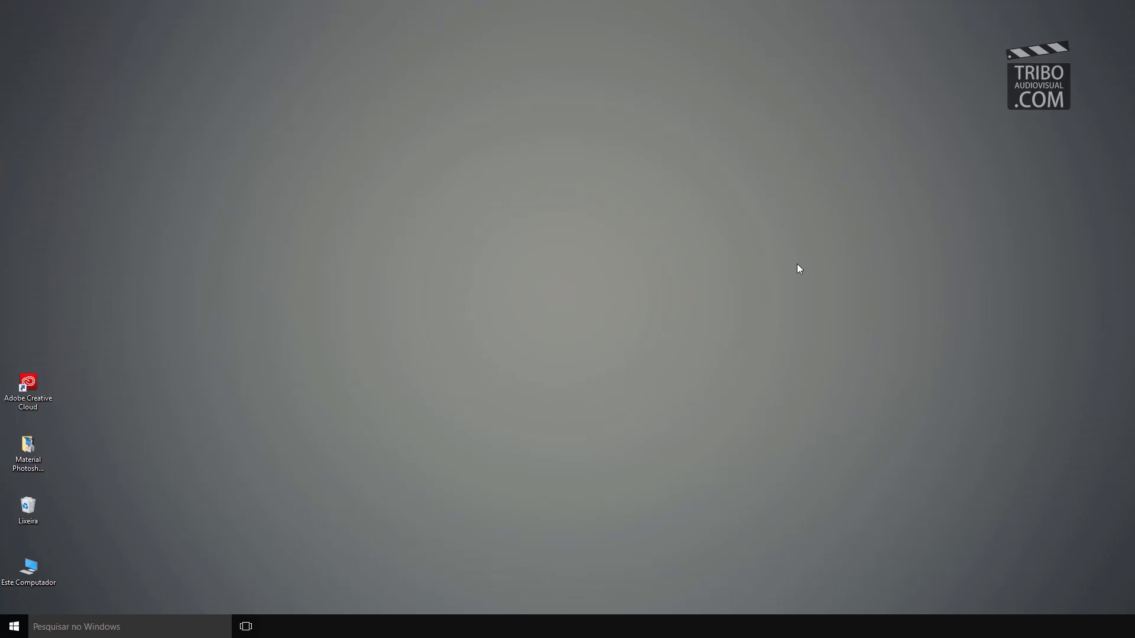